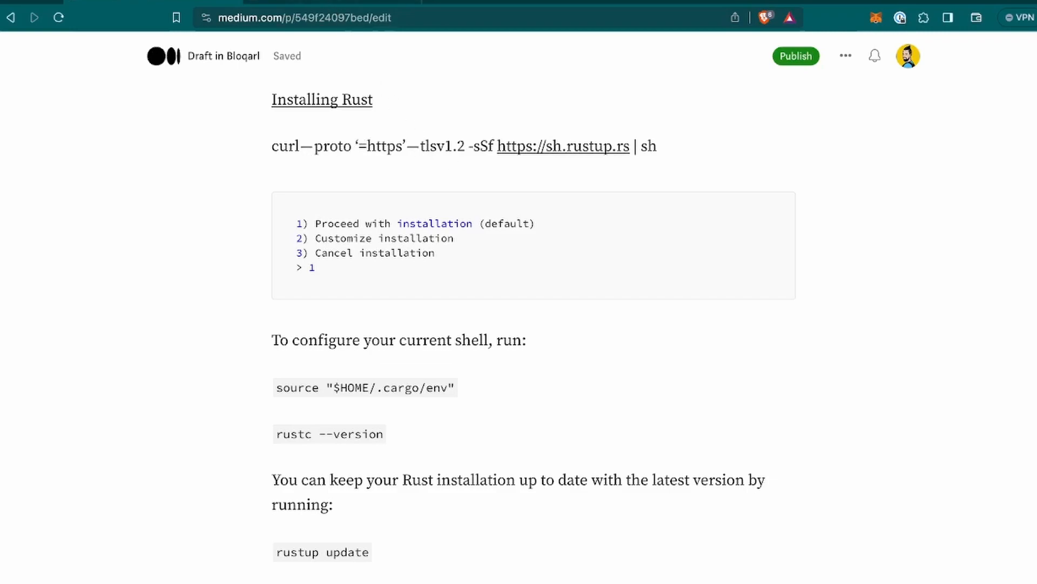
key(ctrl+Tab)
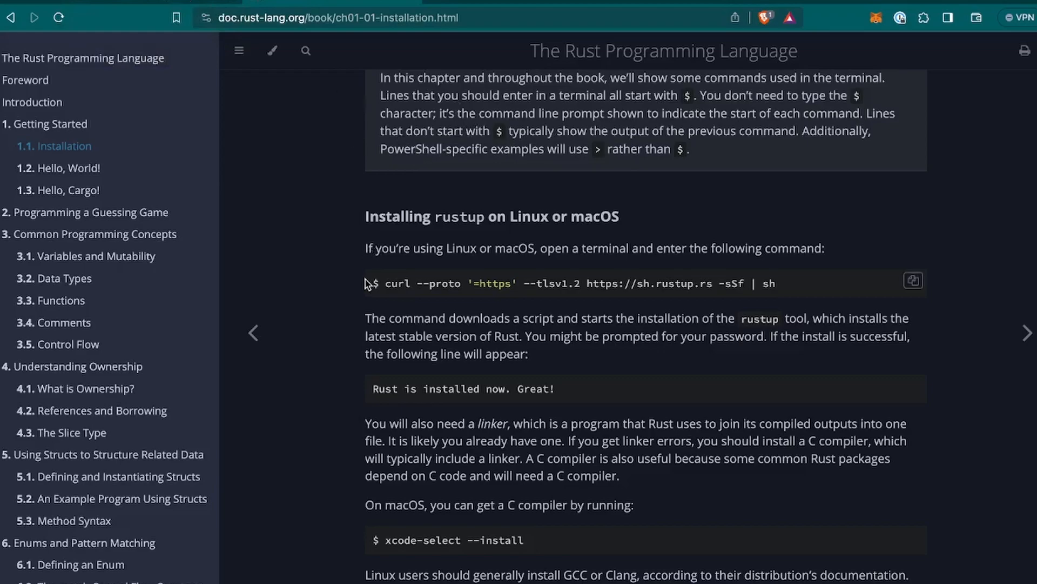
scroll(373, 244, down, 1)
scroll(369, 259, up, 5)
scroll(366, 284, down, 10)
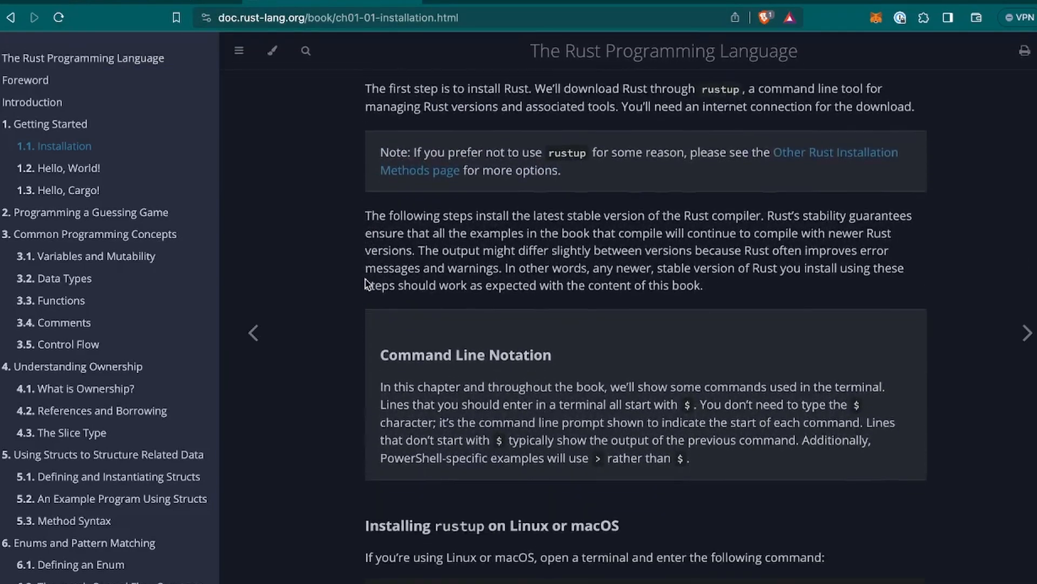
scroll(366, 284, down, 3)
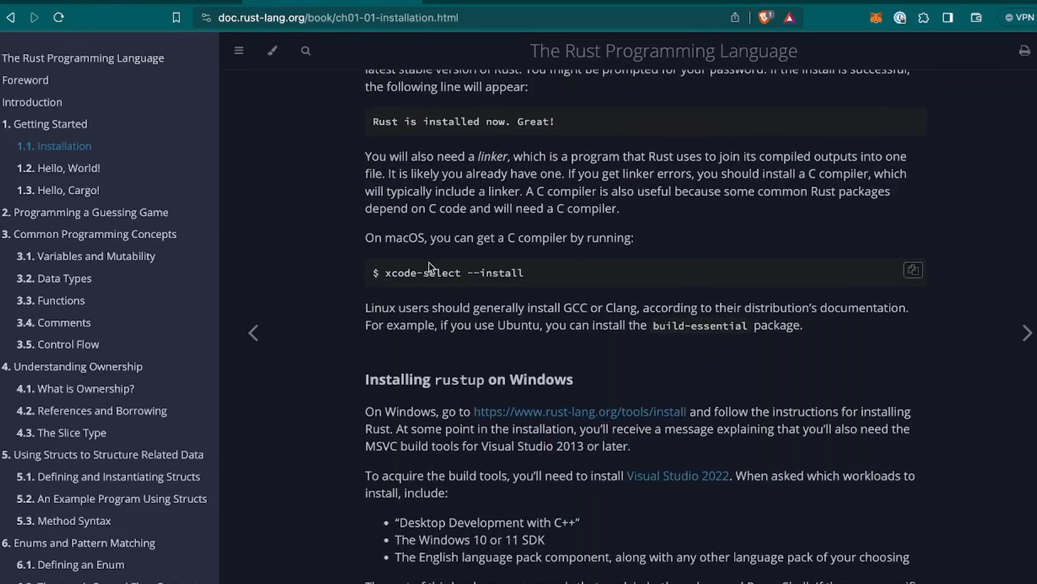
scroll(490, 274, up, 2)
scroll(489, 274, up, 1)
scroll(490, 274, up, 8)
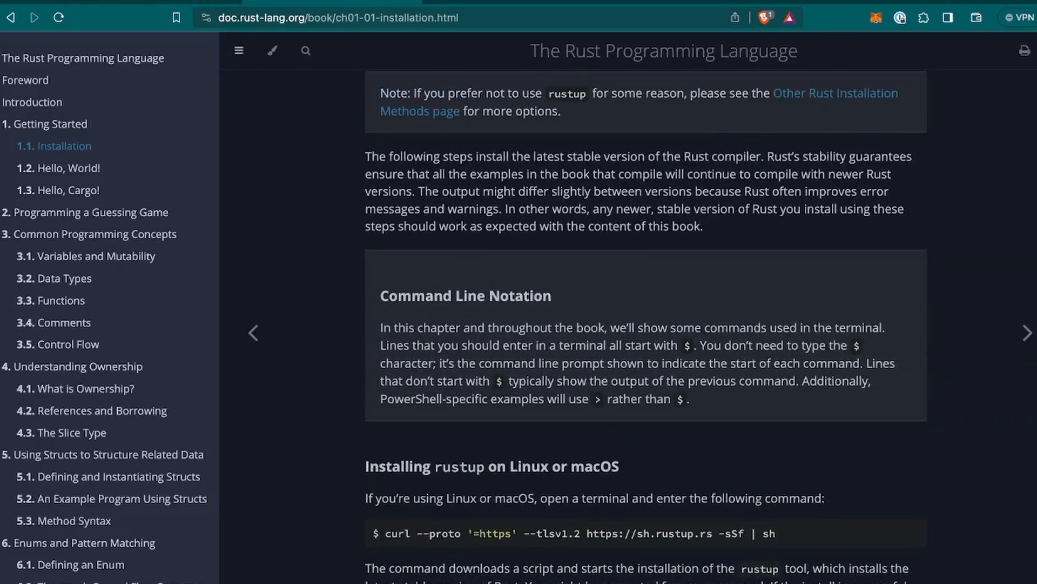
key(ctrl+Tab)
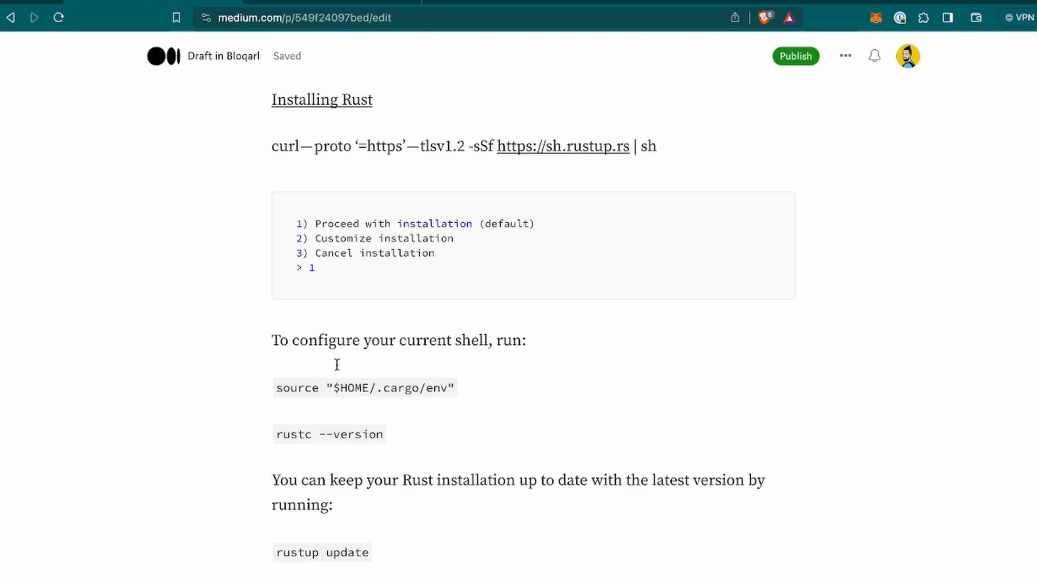
- Select and then deselect the installation options code block while reading past the rustup update command
click(423, 209)
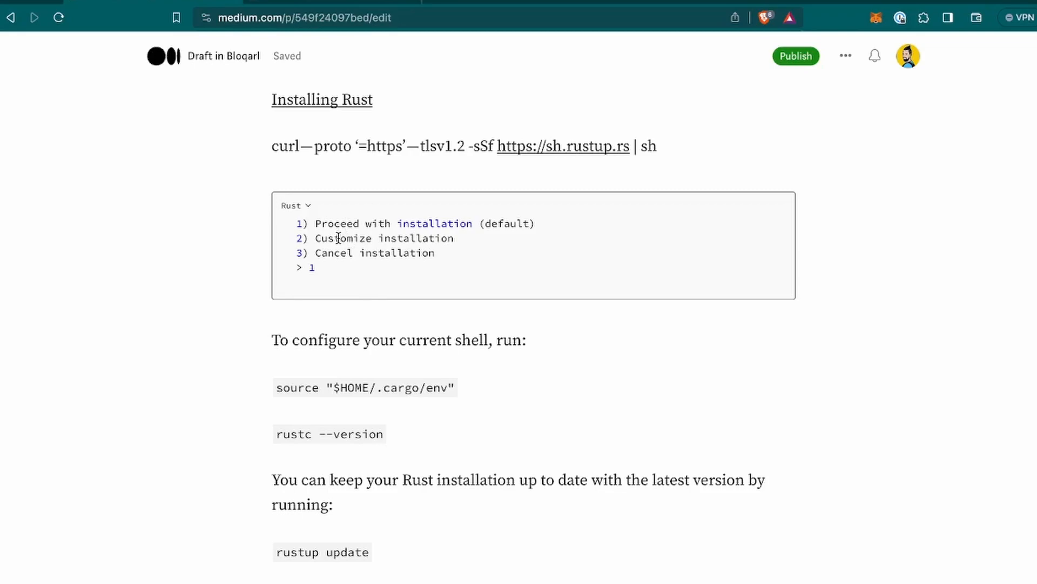
click(315, 306)
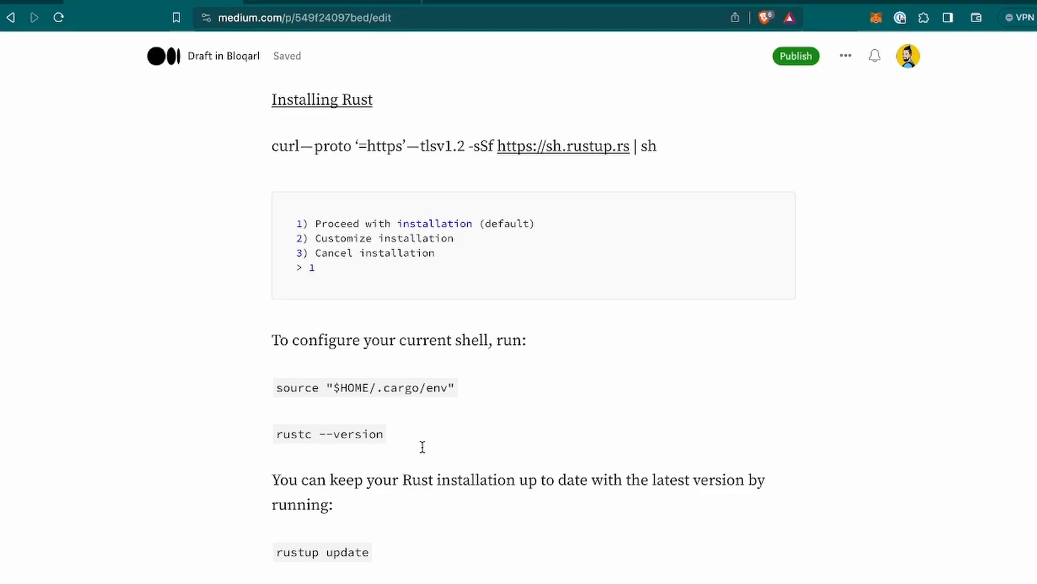
scroll(441, 505, down, 1)
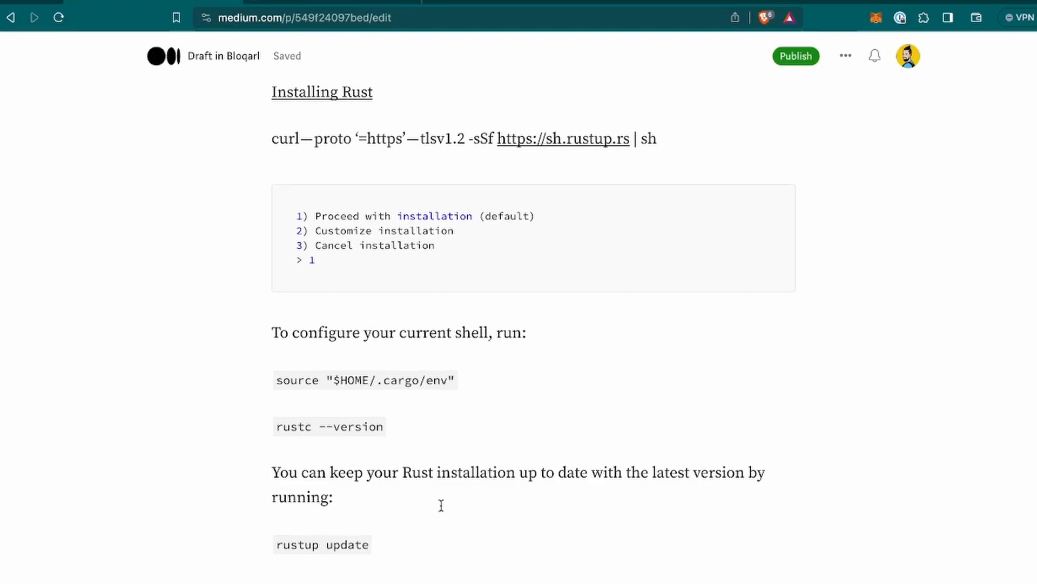
scroll(441, 505, down, 2)
scroll(441, 504, down, 2)
scroll(442, 505, down, 3)
scroll(440, 504, down, 3)
scroll(440, 503, down, 2)
scroll(441, 503, up, 2)
scroll(441, 503, up, 2)
scroll(440, 504, up, 1)
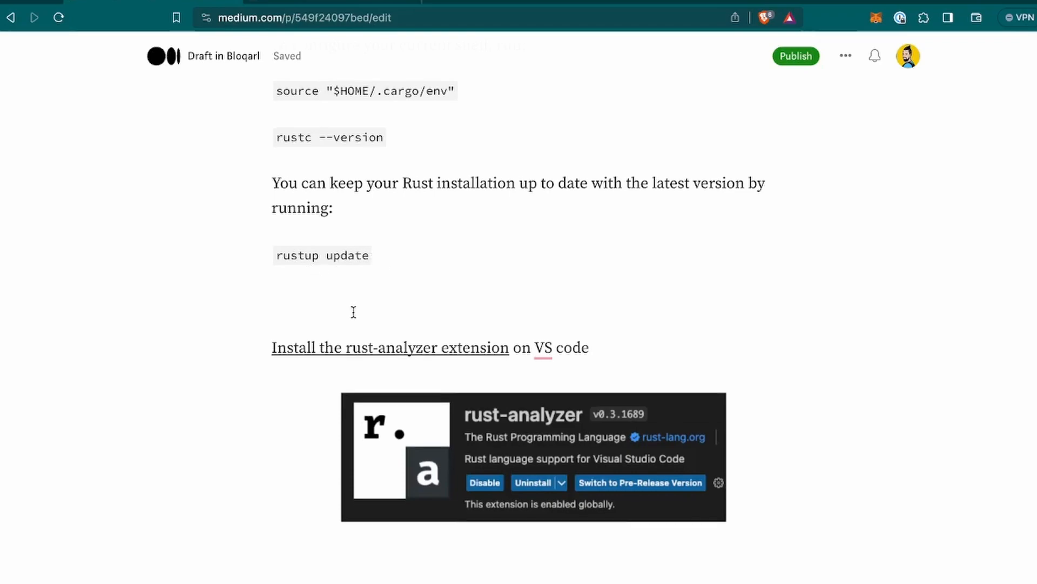
scroll(353, 312, down, 3)
scroll(353, 325, down, 2)
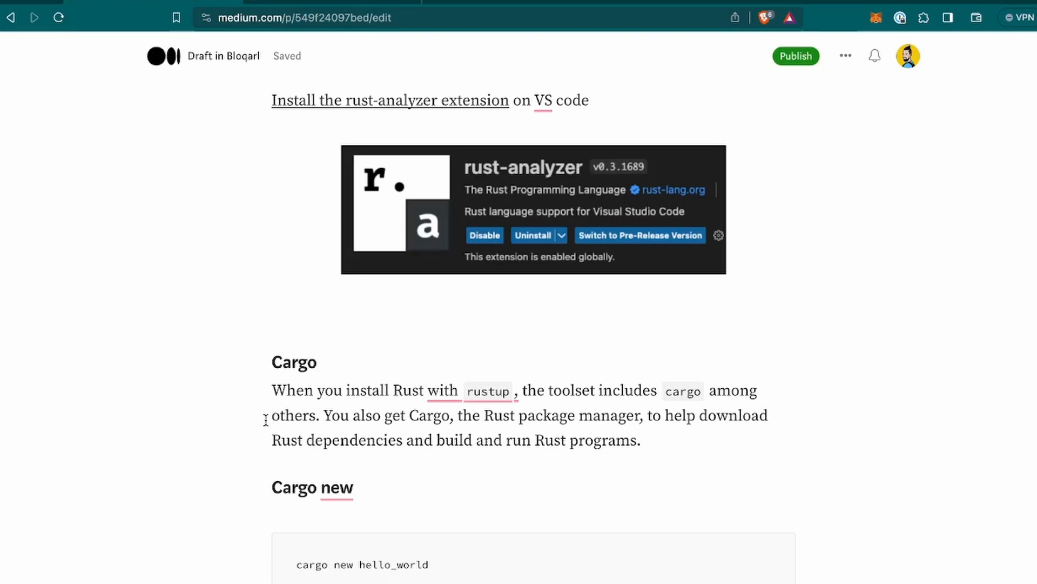
scroll(265, 418, down, 1)
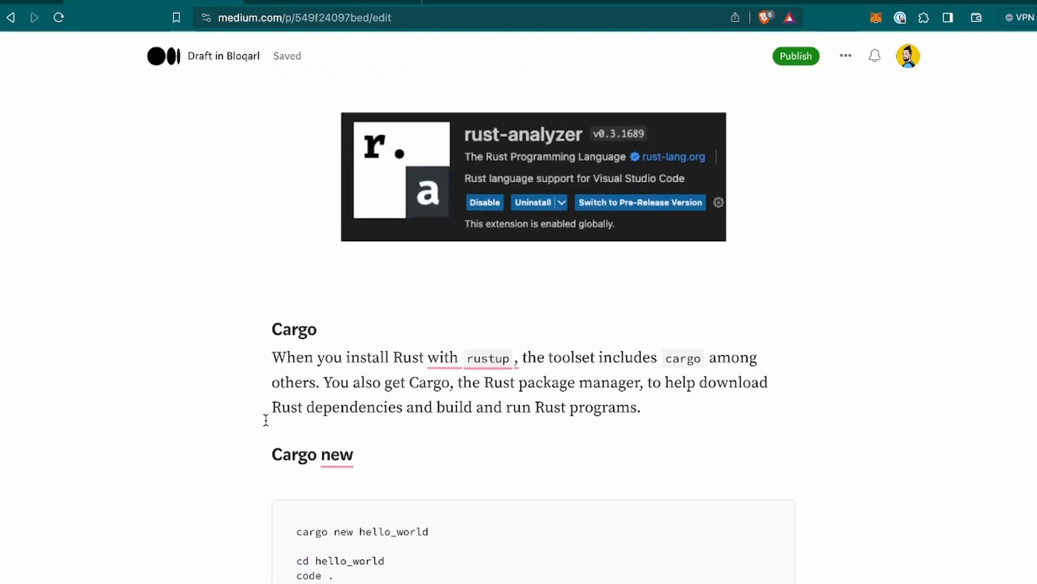
scroll(265, 420, down, 2)
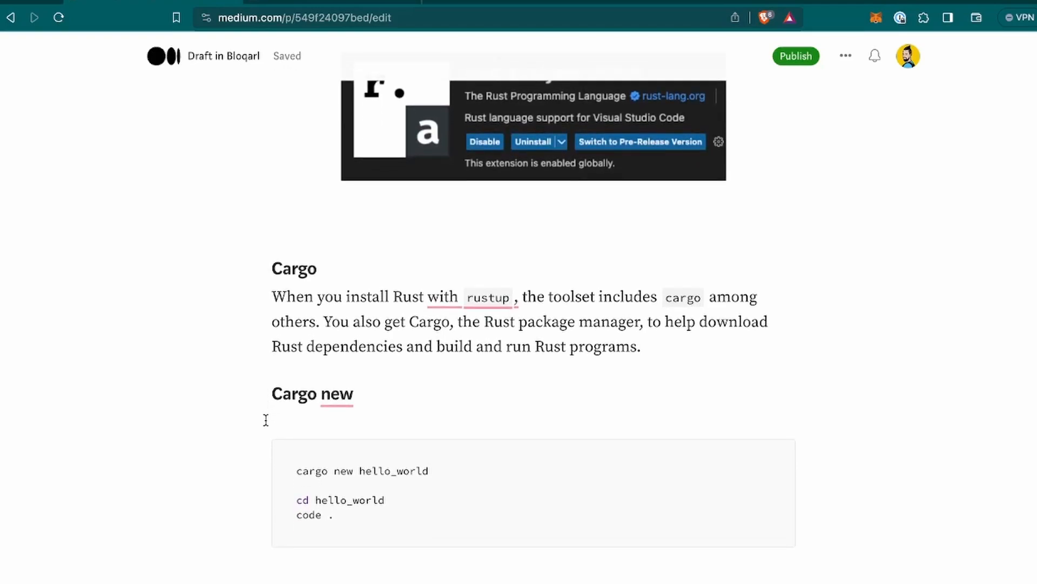
scroll(265, 419, down, 2)
scroll(265, 419, down, 1)
scroll(265, 419, down, 1)
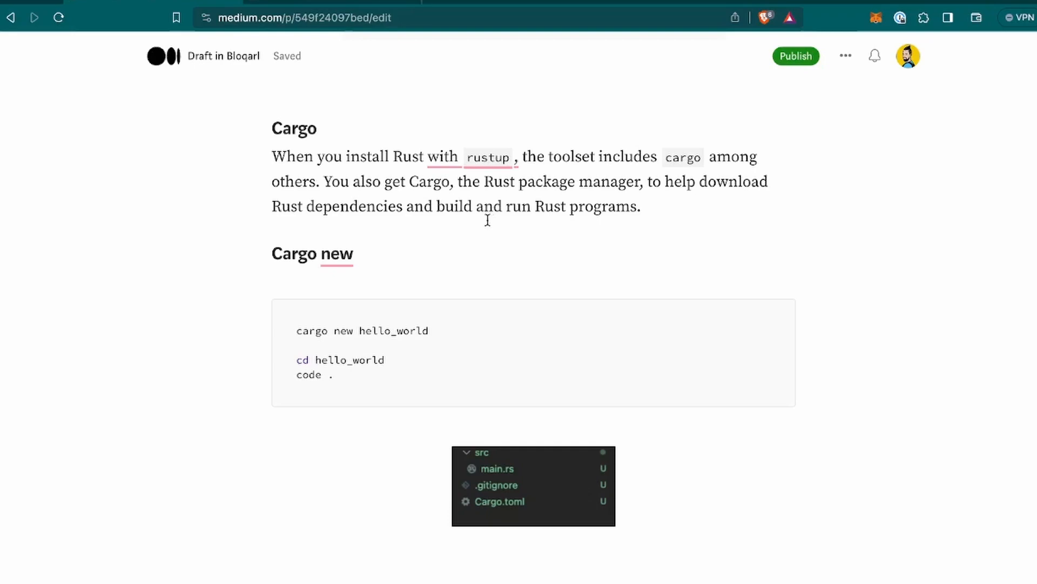
- Select the project file-tree screenshot below the Cargo new code block
click(522, 494)
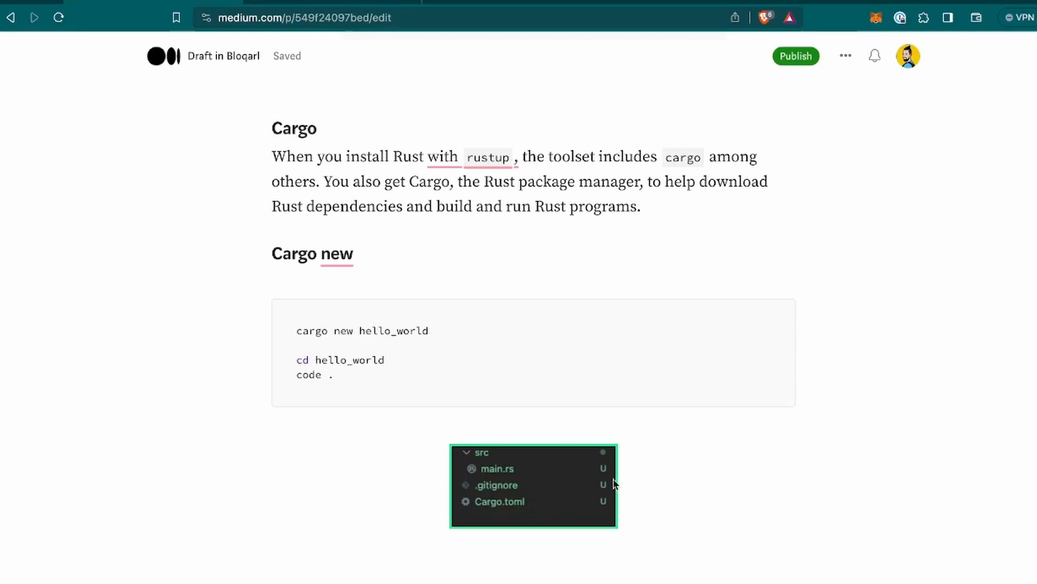
- Deselect the file-tree screenshot and read down through the Solidity SimpleStorage contract
click(677, 485)
scroll(678, 488, down, 2)
scroll(678, 488, down, 1)
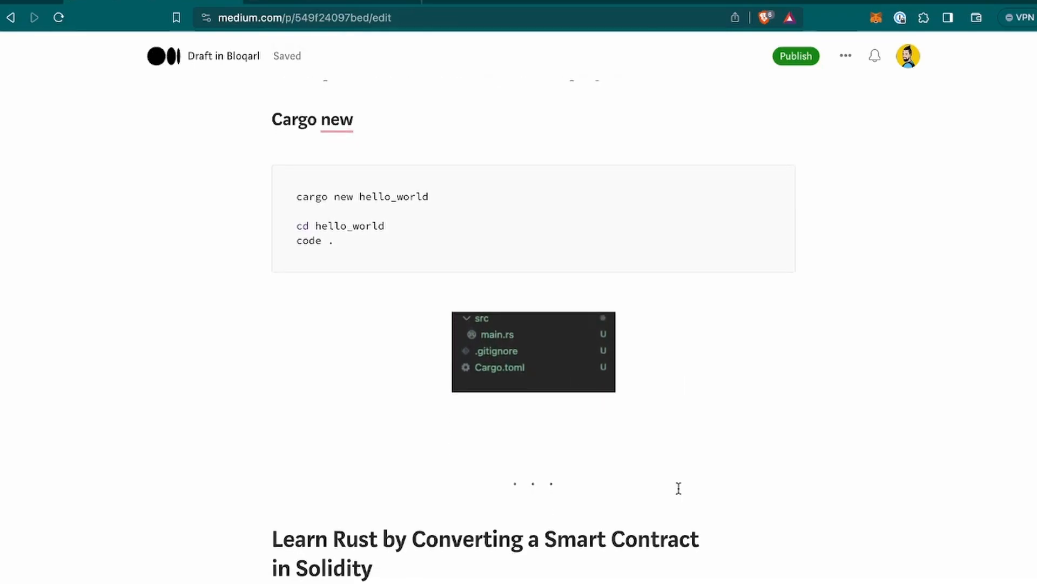
scroll(678, 487, down, 3)
scroll(679, 487, down, 2)
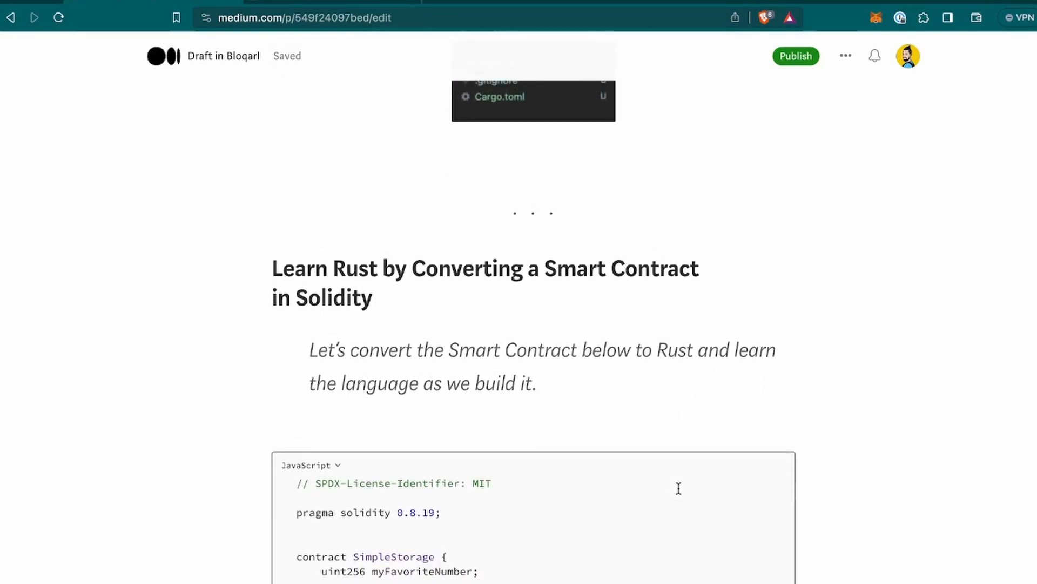
scroll(679, 487, down, 2)
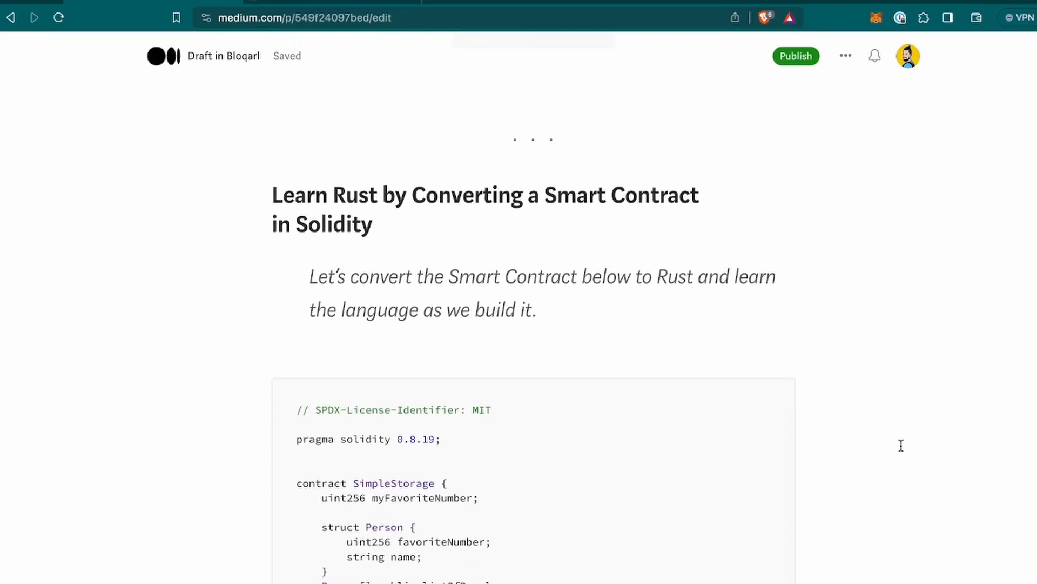
scroll(900, 446, down, 1)
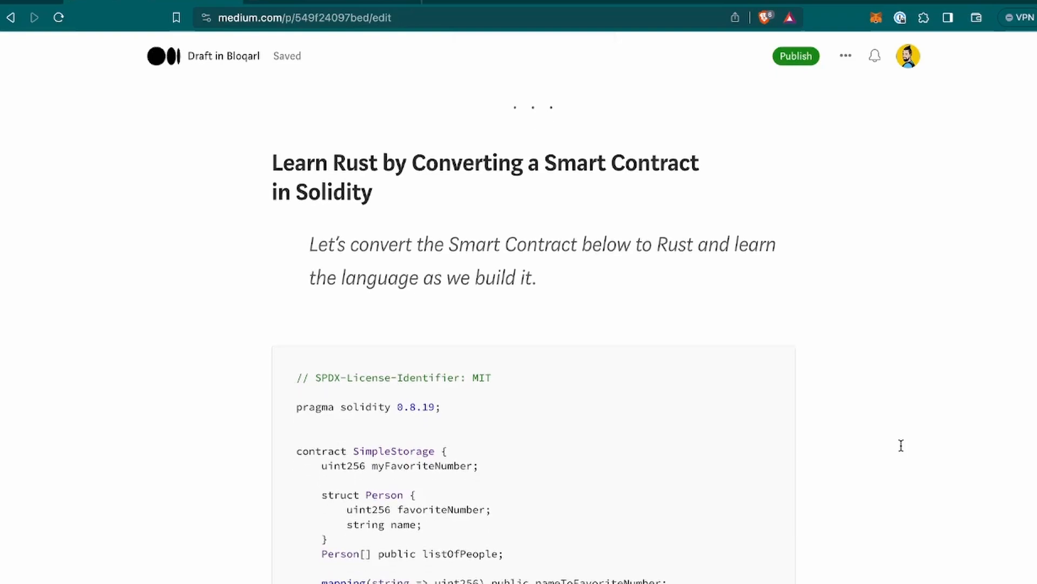
scroll(901, 446, down, 1)
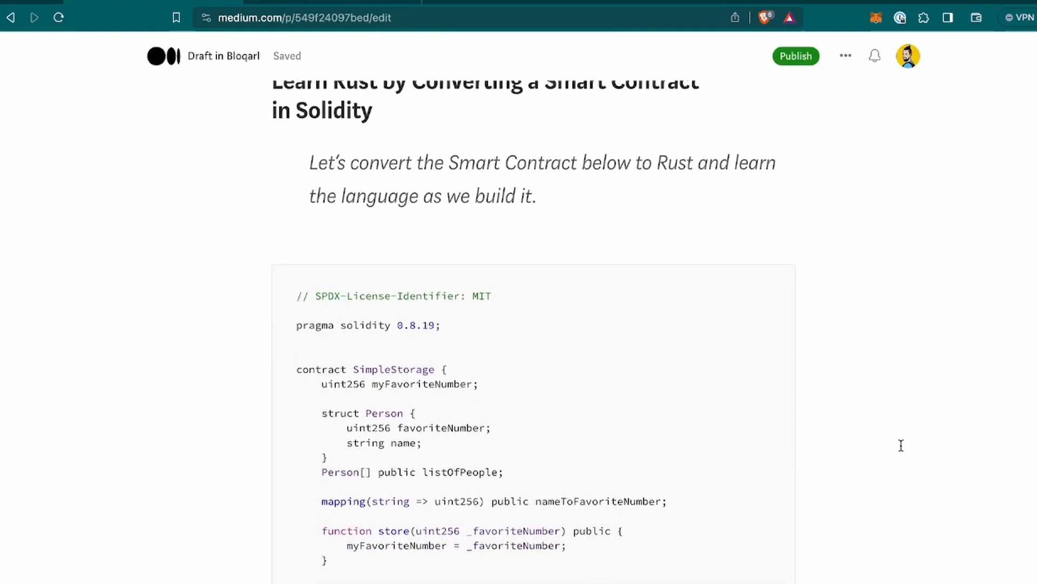
scroll(900, 445, down, 3)
scroll(900, 446, up, 2)
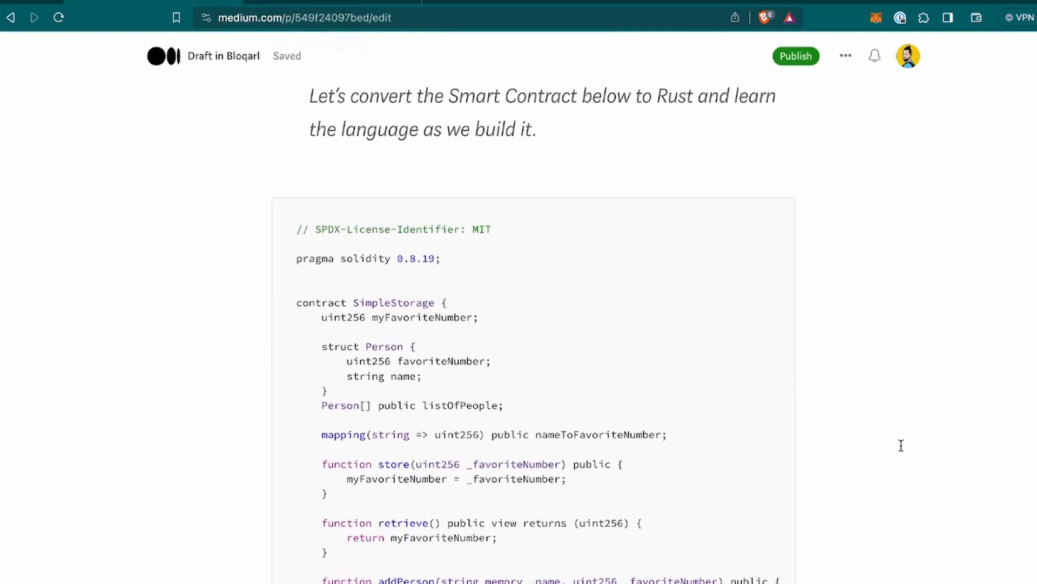
scroll(901, 445, down, 2)
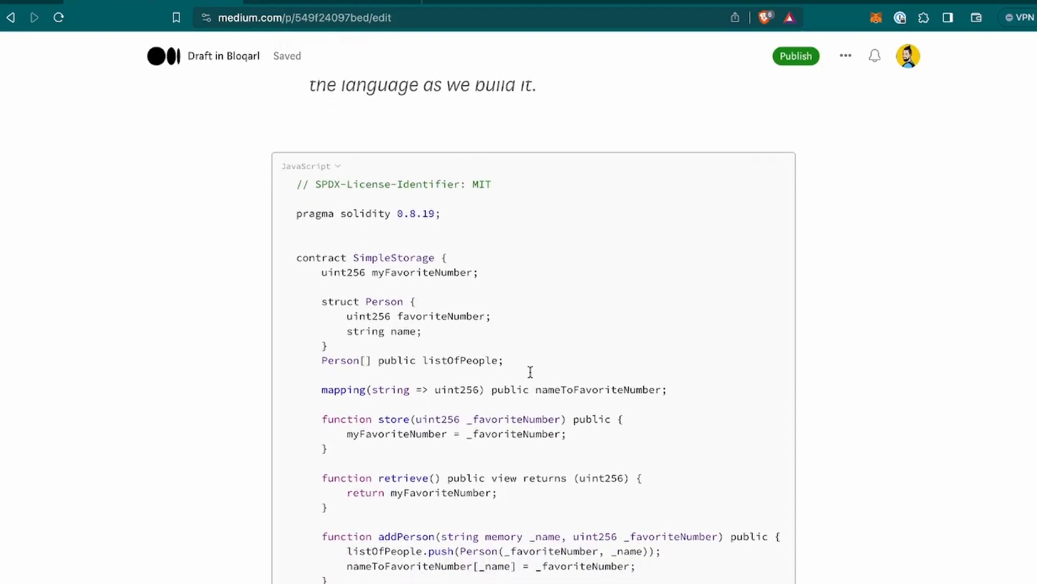
scroll(488, 387, down, 1)
scroll(488, 387, down, 1)
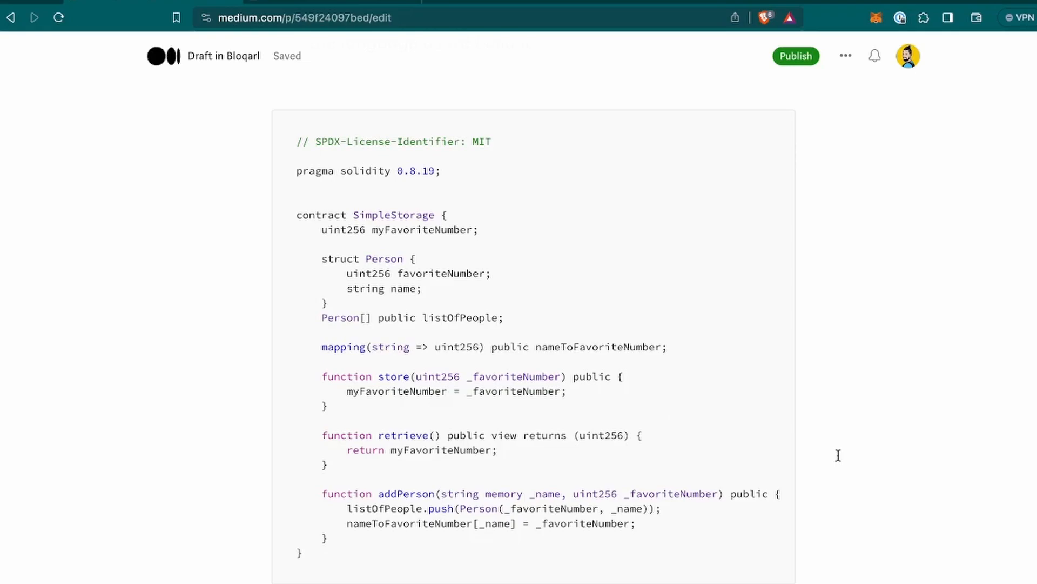
scroll(839, 456, down, 2)
scroll(838, 456, down, 2)
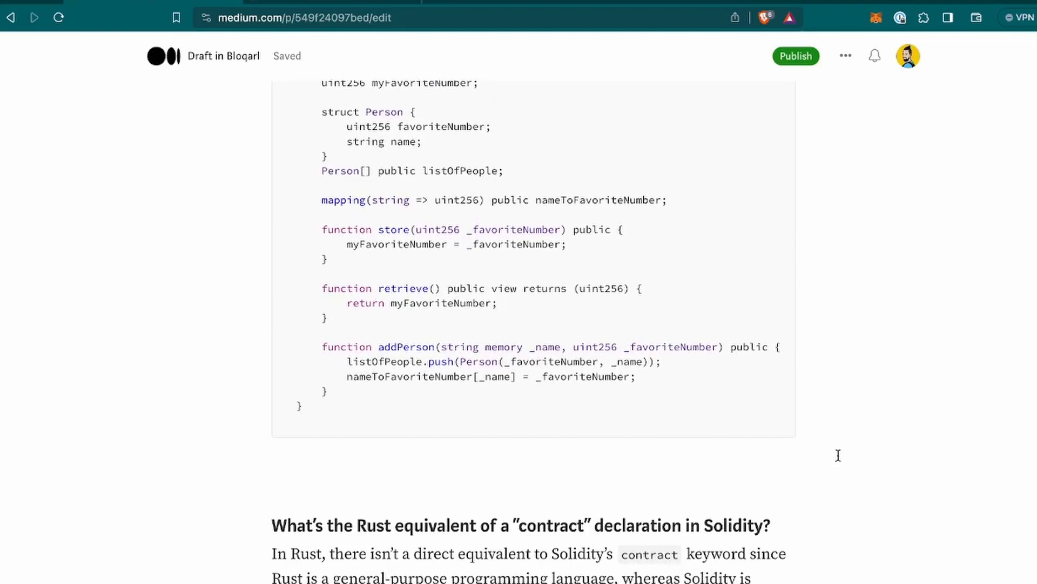
scroll(839, 456, down, 2)
scroll(838, 456, down, 1)
scroll(839, 456, down, 1)
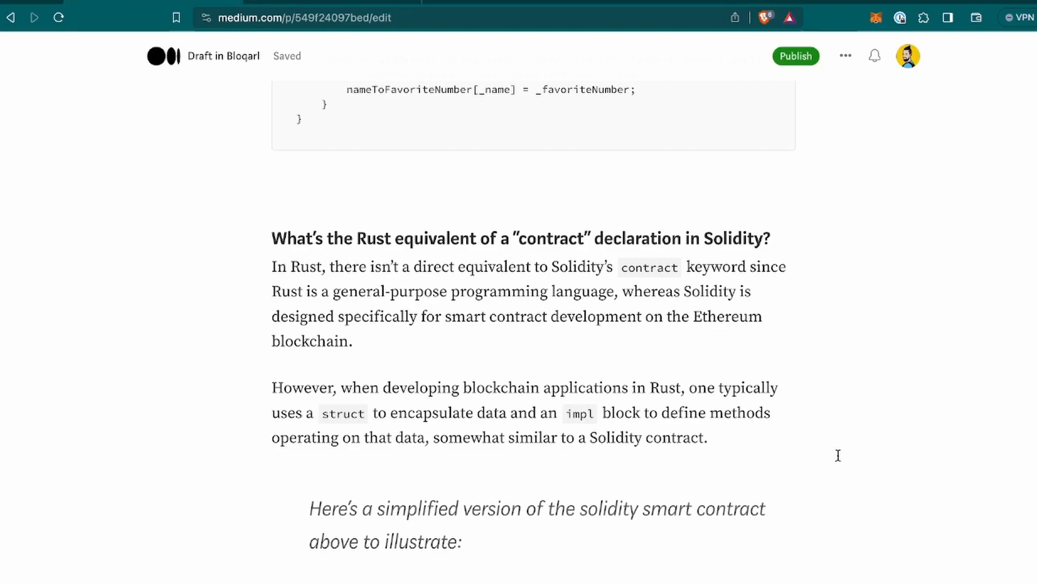
scroll(862, 392, down, 1)
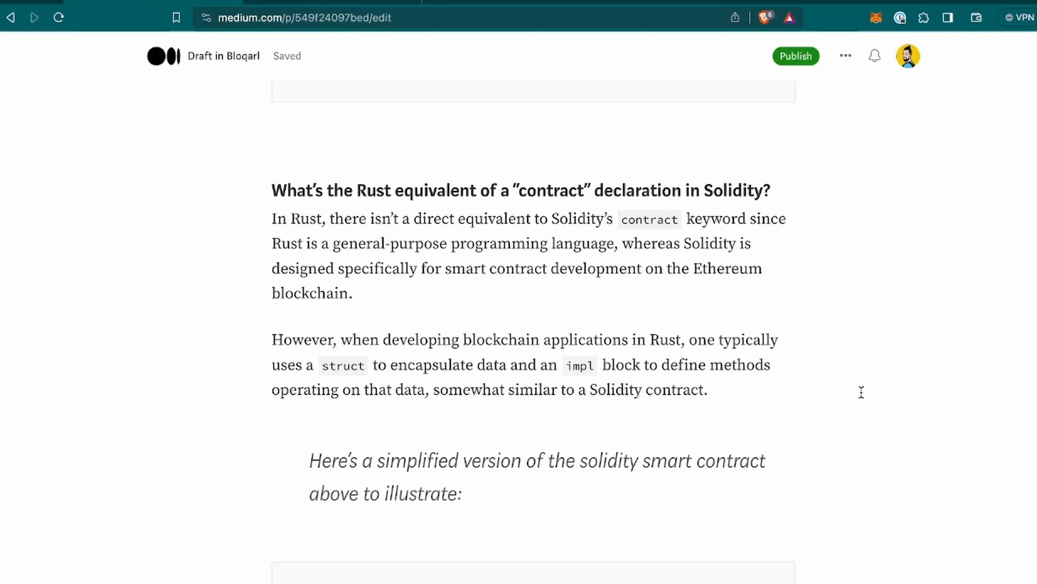
scroll(787, 423, down, 4)
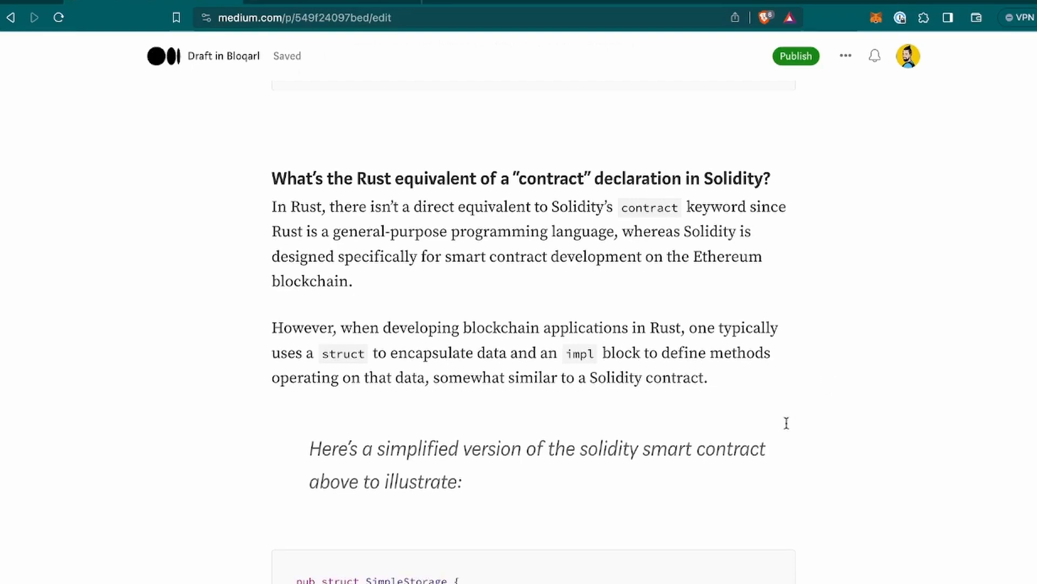
scroll(787, 423, down, 3)
scroll(860, 402, down, 3)
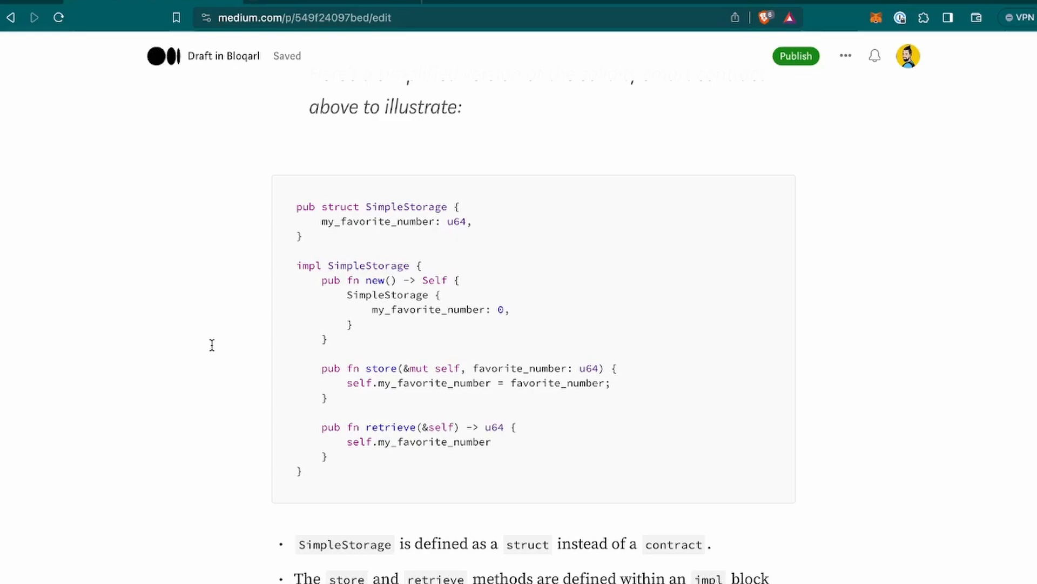
click(394, 256)
scroll(344, 276, down, 1)
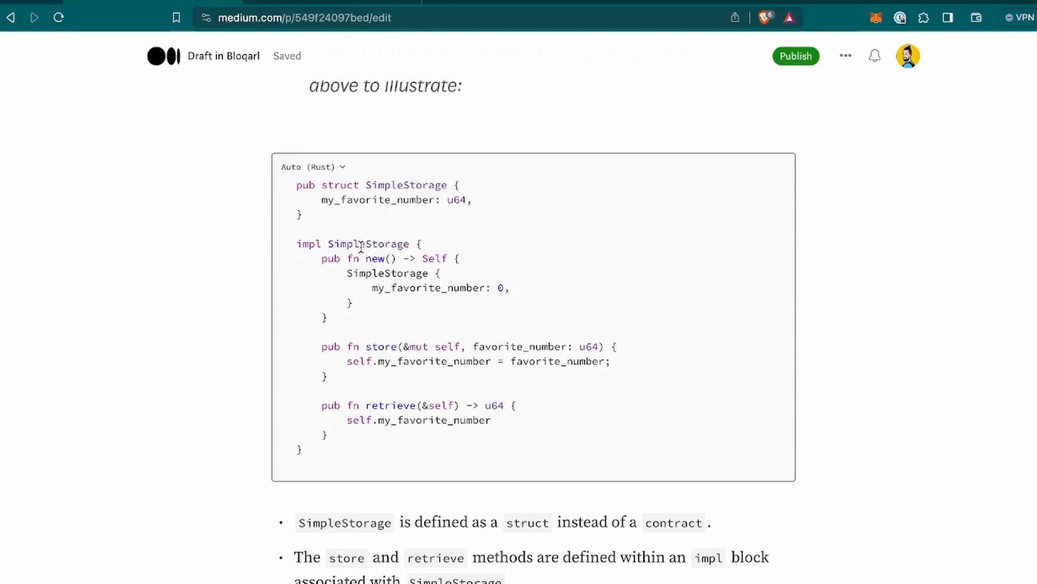
scroll(345, 302, down, 1)
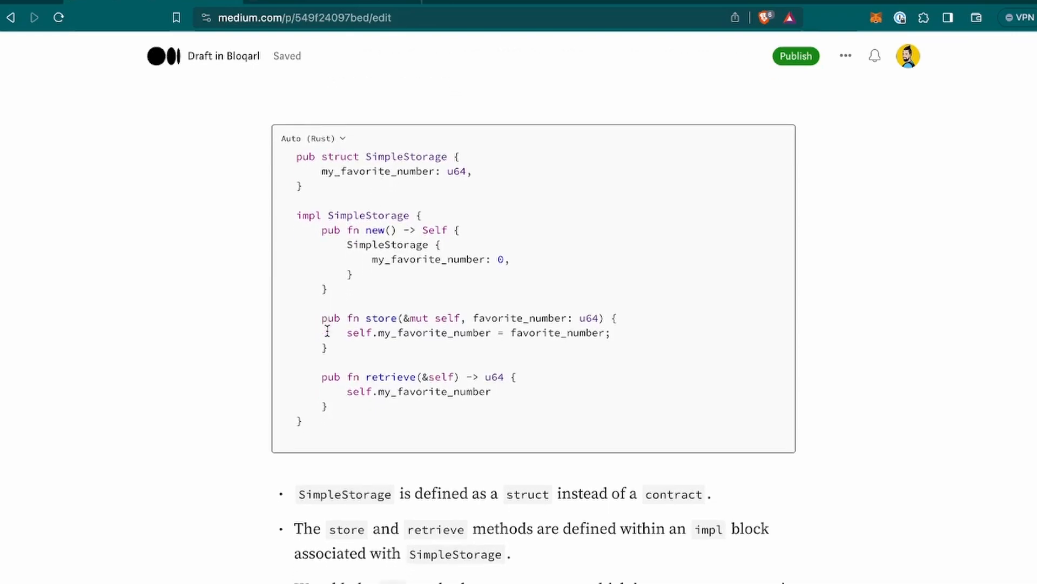
scroll(344, 324, down, 2)
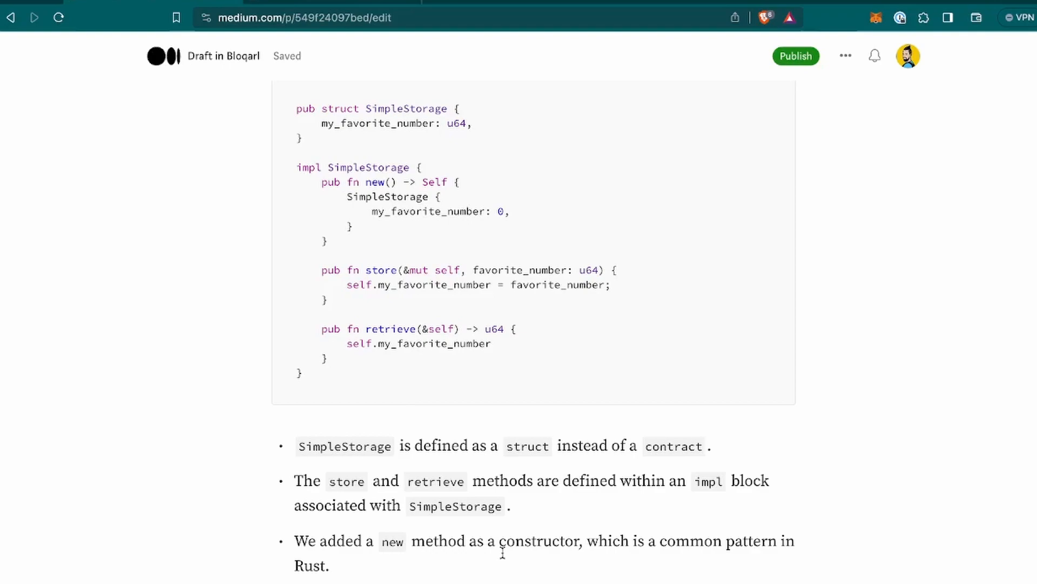
click(502, 315)
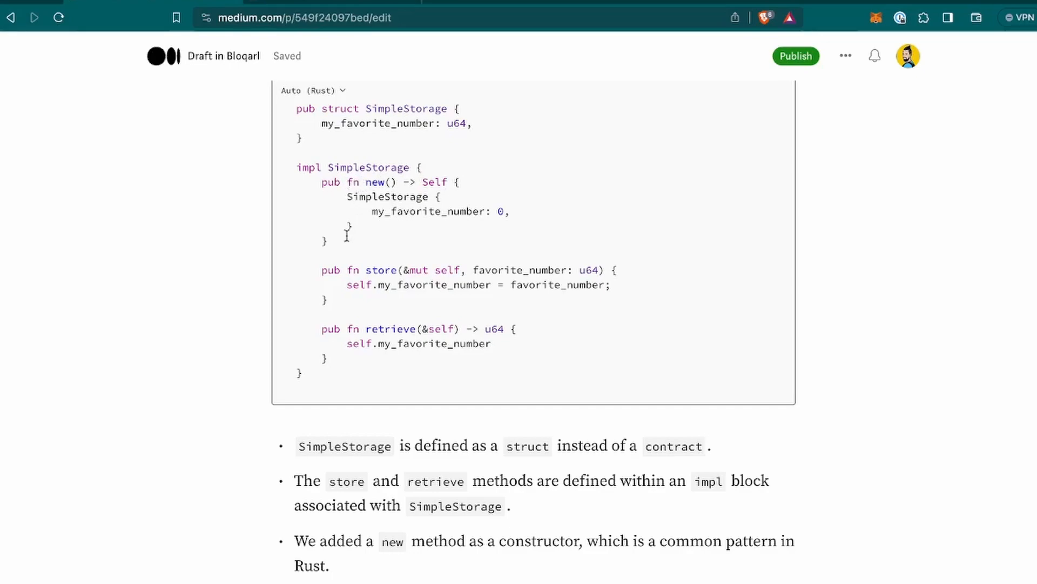
scroll(406, 470, down, 1)
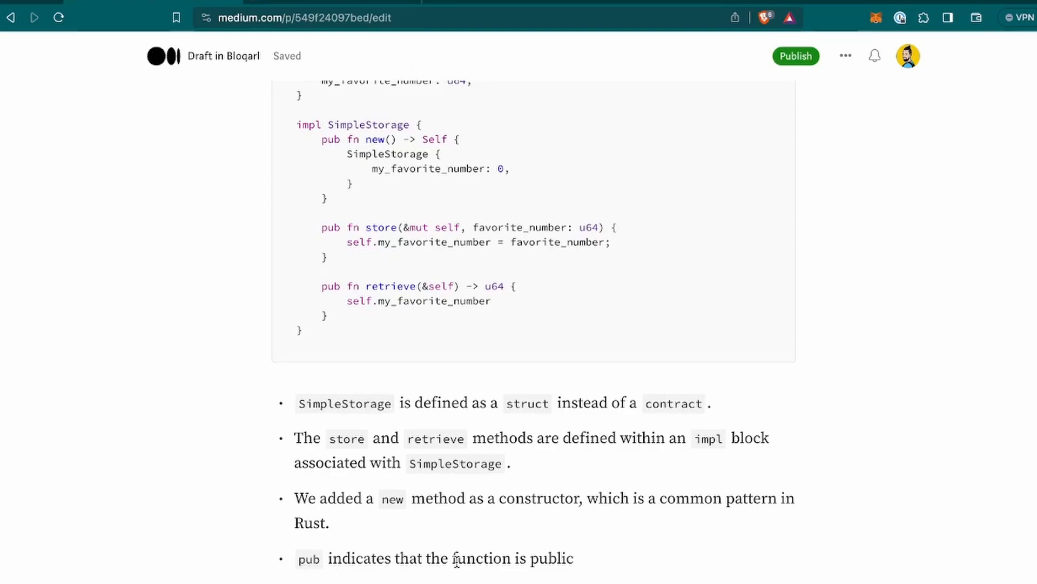
scroll(456, 559, down, 1)
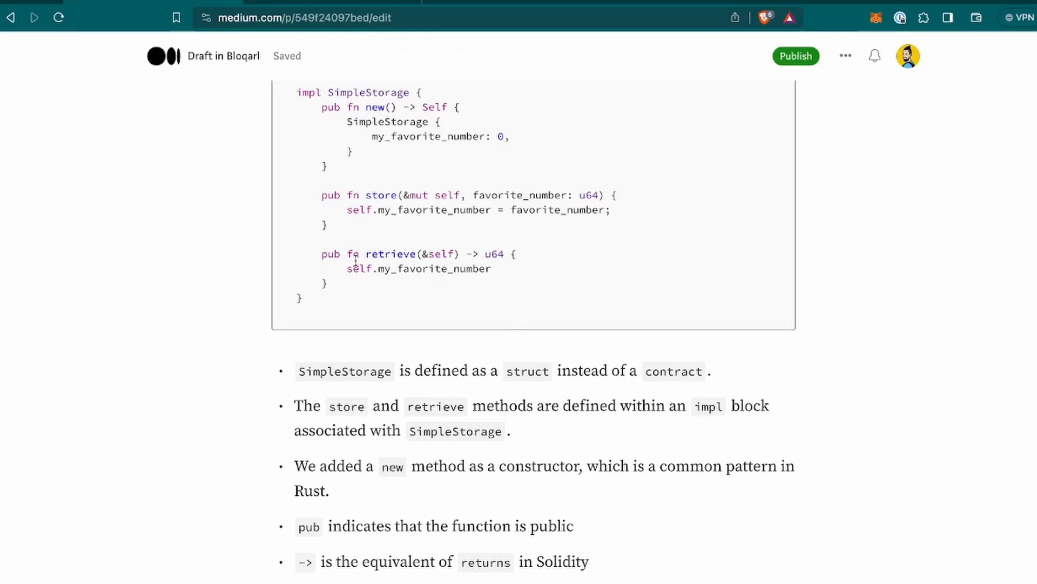
scroll(439, 439, down, 3)
scroll(438, 442, down, 3)
scroll(438, 442, down, 2)
scroll(438, 441, down, 2)
scroll(437, 442, down, 1)
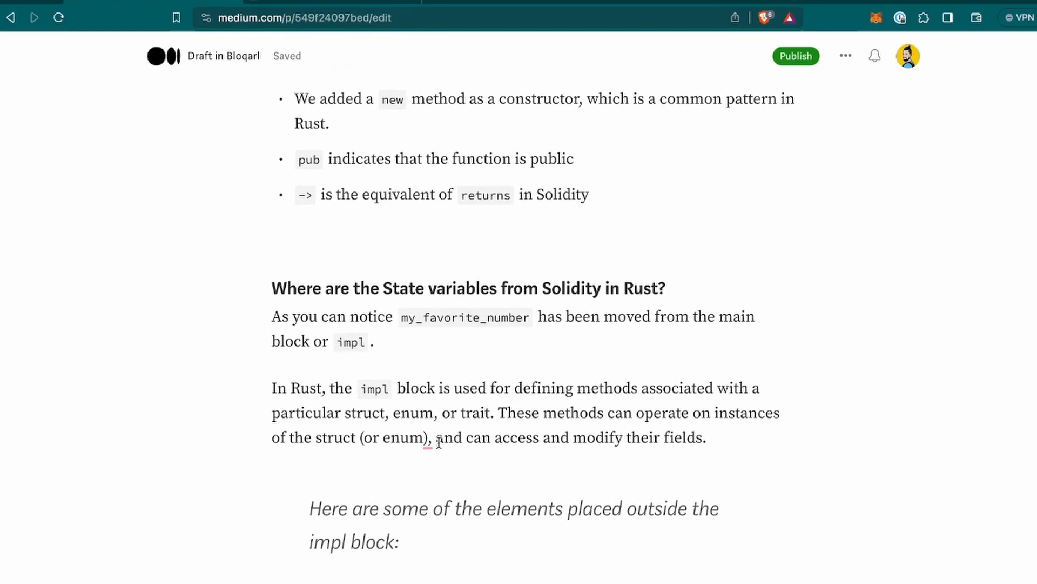
scroll(439, 442, down, 1)
scroll(438, 442, up, 3)
scroll(437, 442, up, 4)
scroll(438, 442, up, 2)
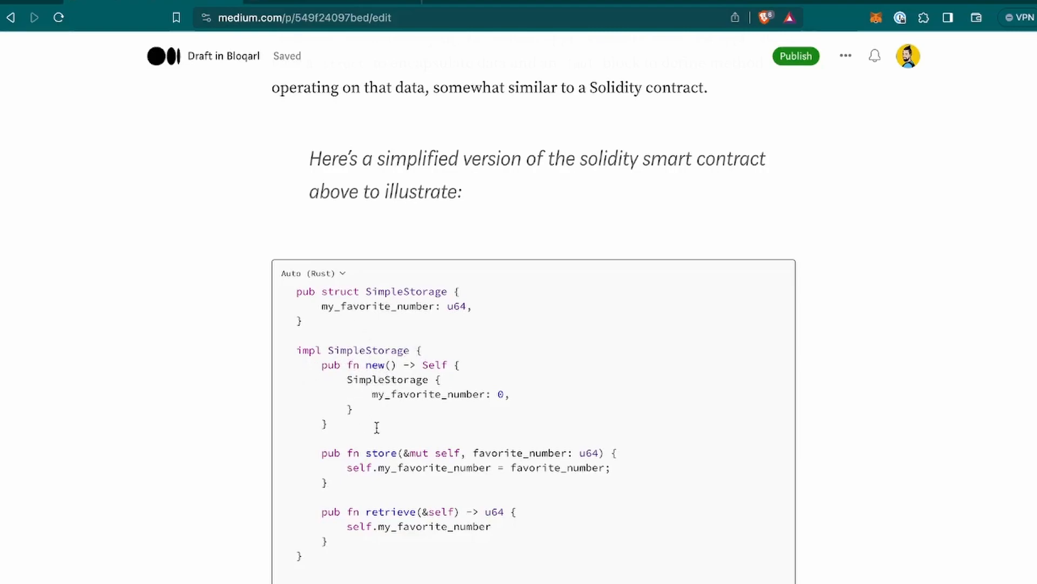
scroll(376, 438, down, 5)
scroll(376, 438, down, 5)
scroll(376, 437, down, 5)
scroll(376, 421, down, 2)
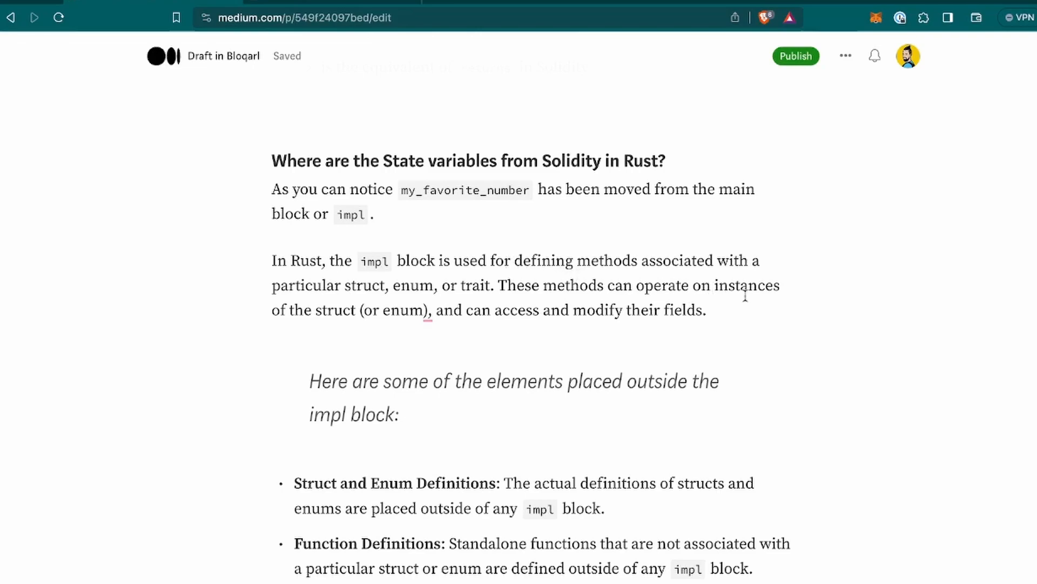
scroll(874, 382, down, 1)
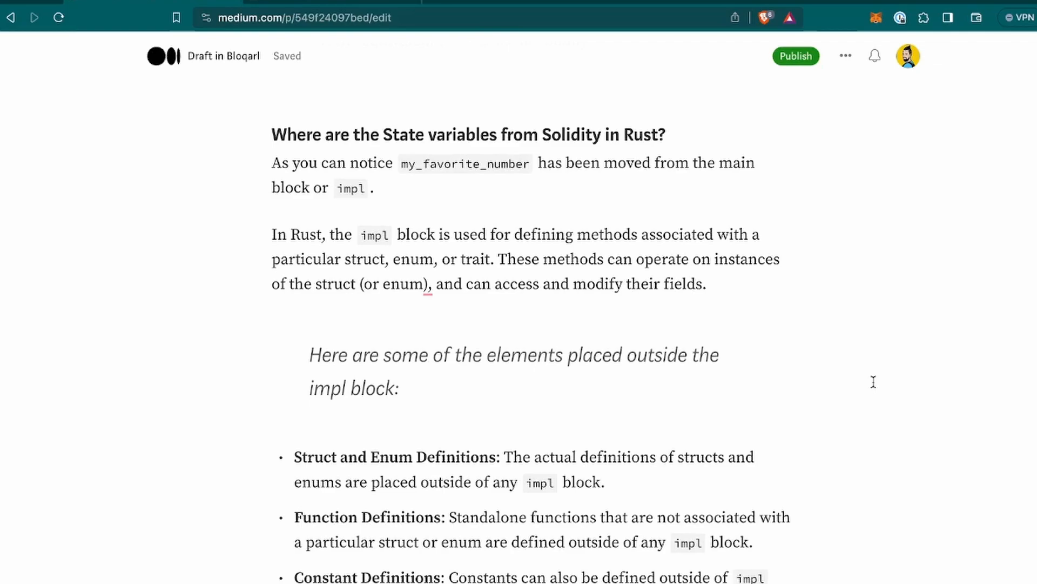
scroll(874, 381, down, 3)
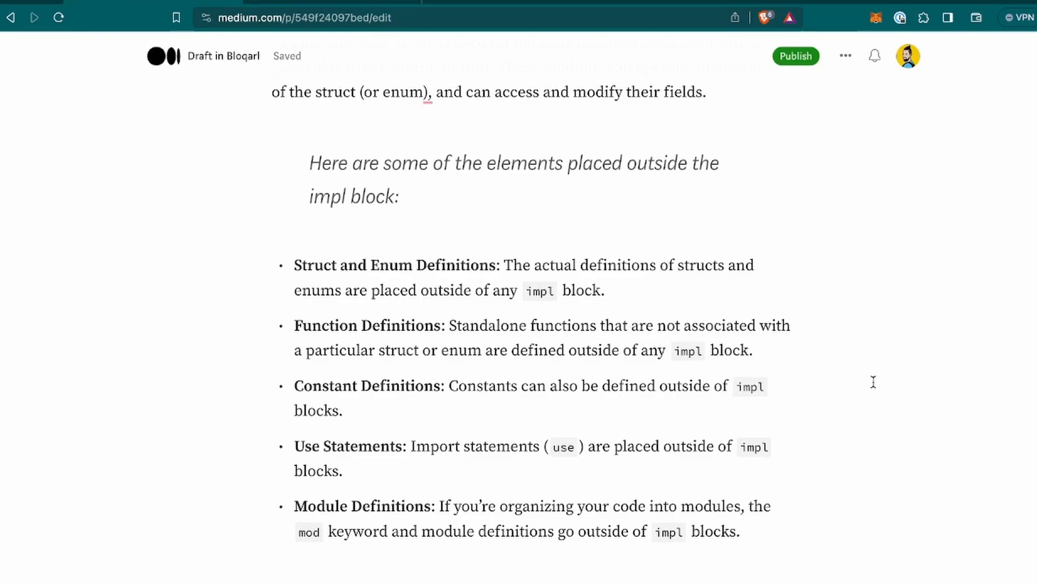
scroll(874, 382, down, 1)
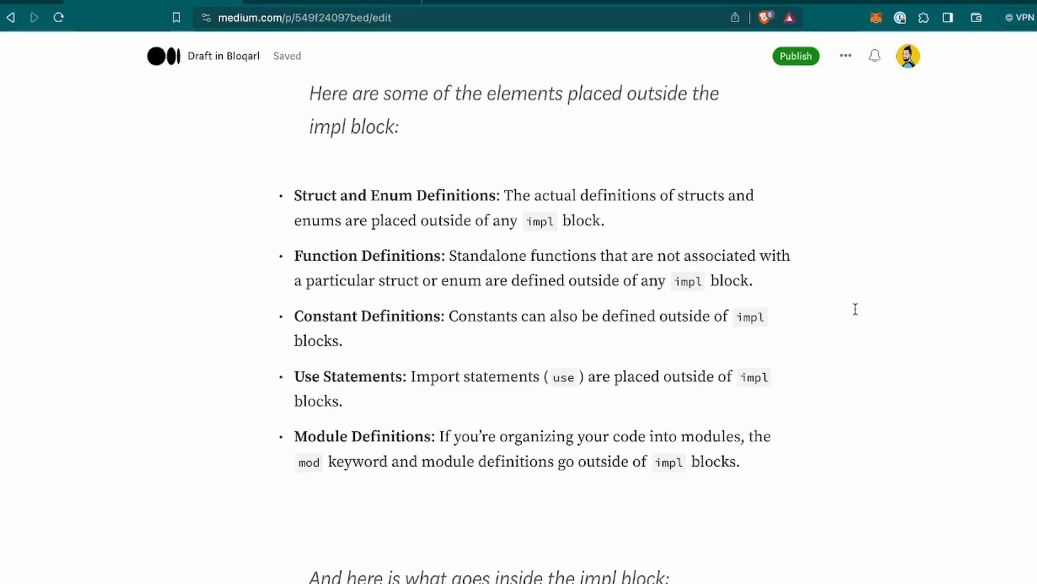
scroll(854, 309, down, 1)
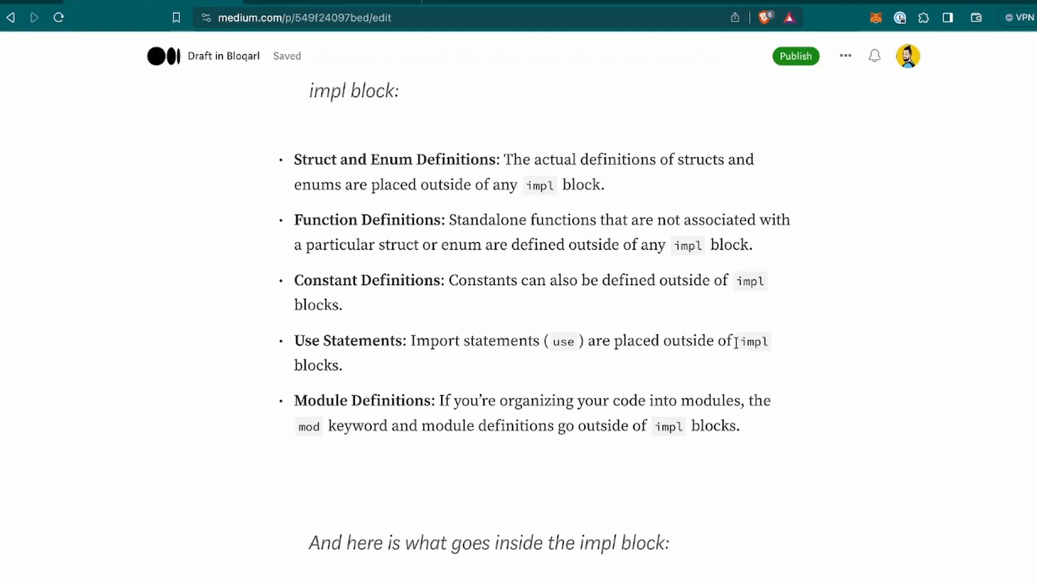
scroll(813, 372, down, 1)
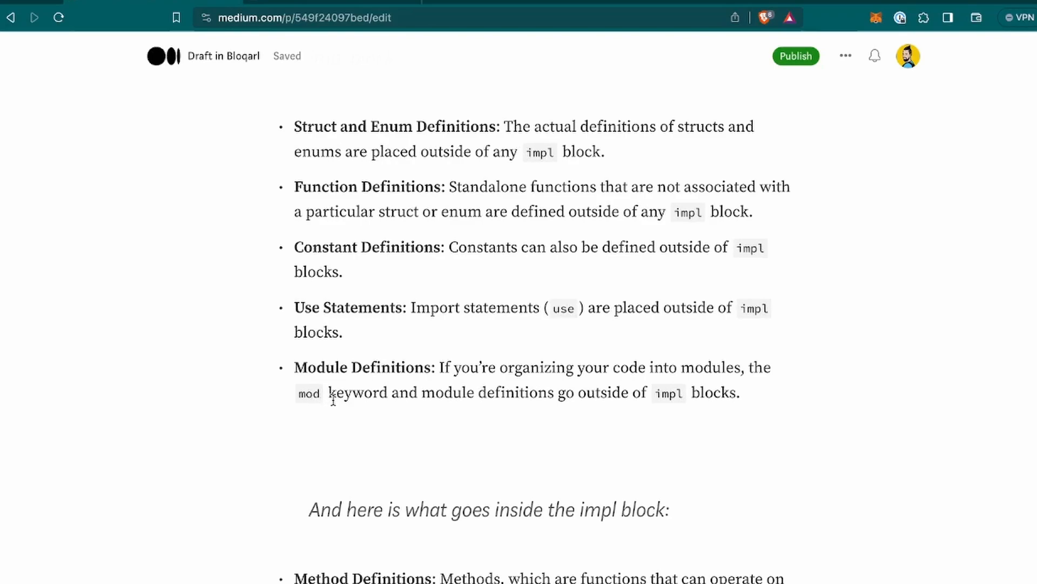
scroll(539, 426, down, 3)
scroll(539, 425, down, 5)
scroll(539, 425, down, 1)
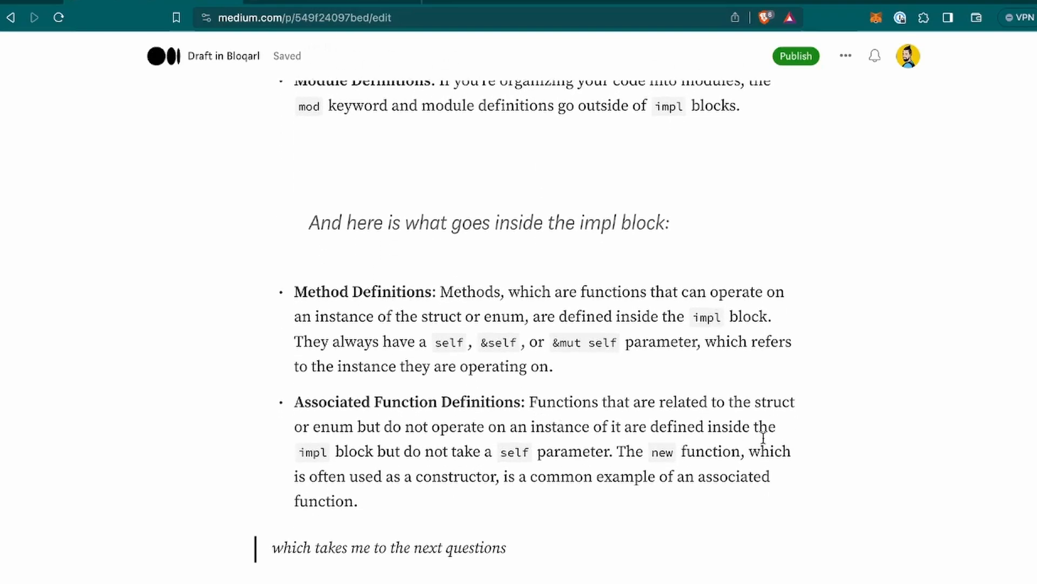
scroll(920, 464, down, 1)
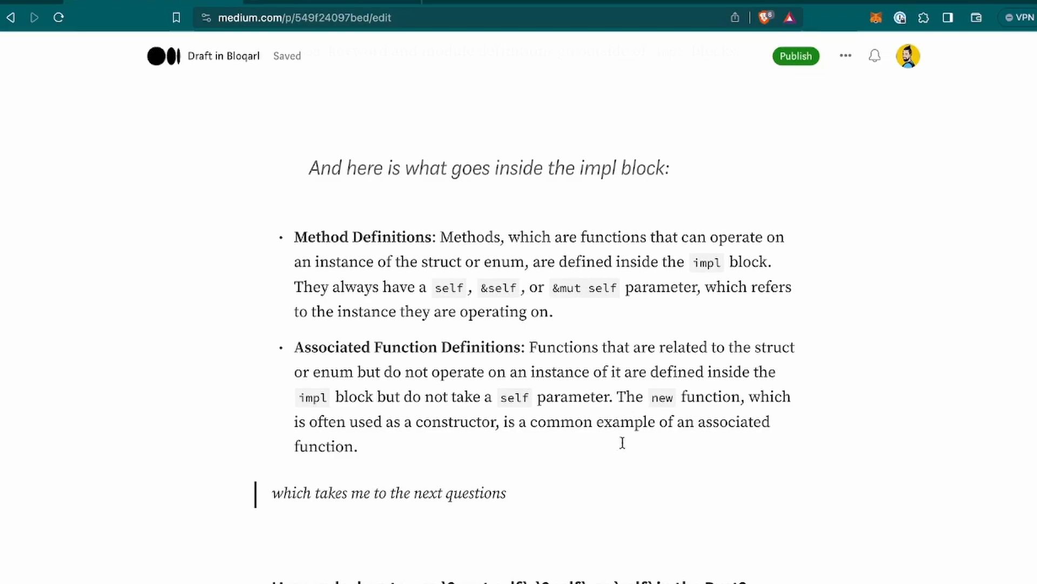
click(667, 445)
scroll(567, 489, down, 2)
scroll(566, 489, down, 2)
scroll(487, 446, down, 3)
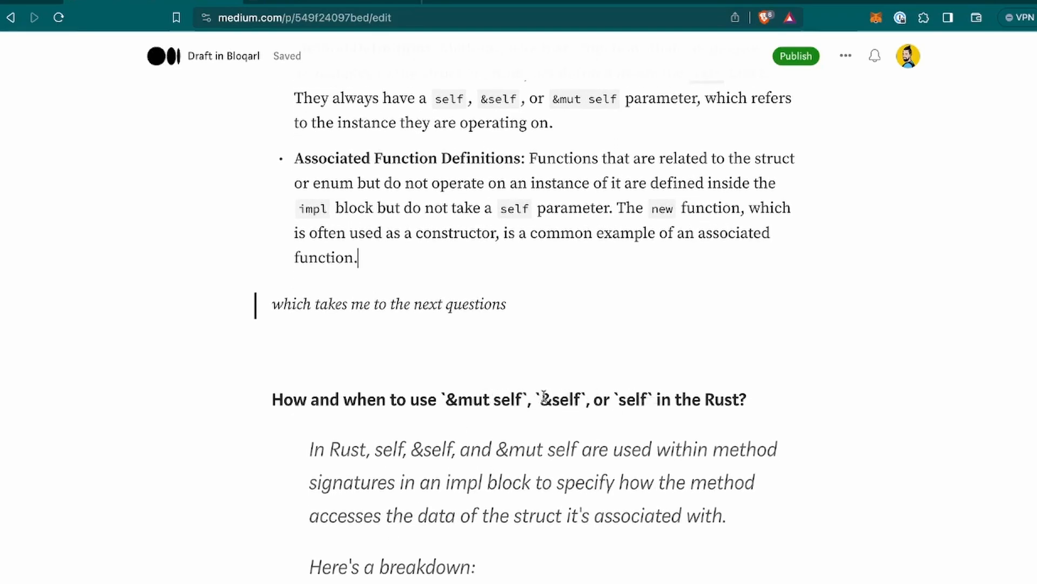
scroll(639, 396, up, 2)
scroll(640, 396, up, 8)
scroll(639, 397, up, 5)
scroll(639, 396, up, 5)
scroll(639, 397, up, 2)
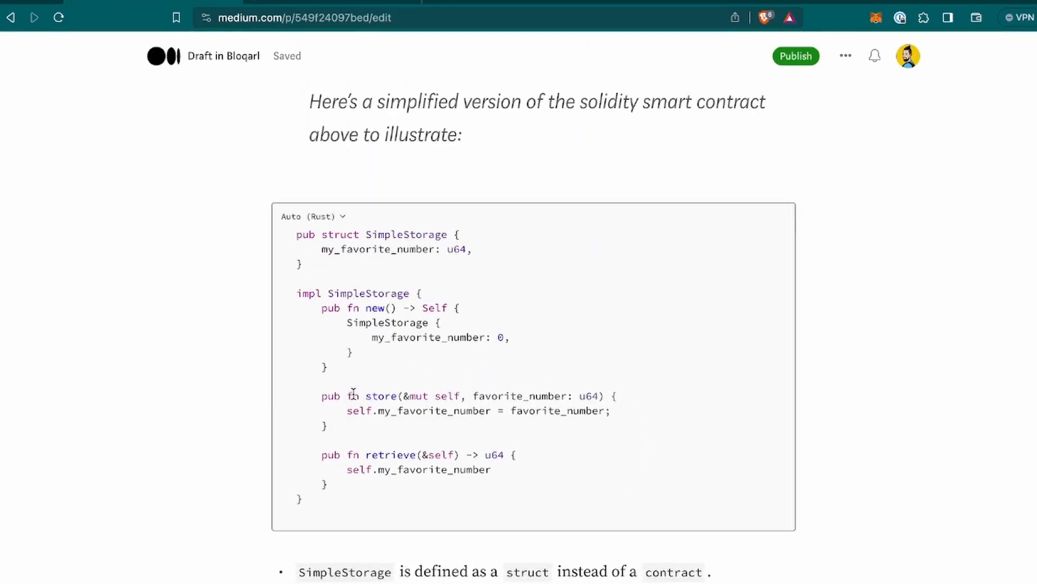
drag(366, 397, 462, 396)
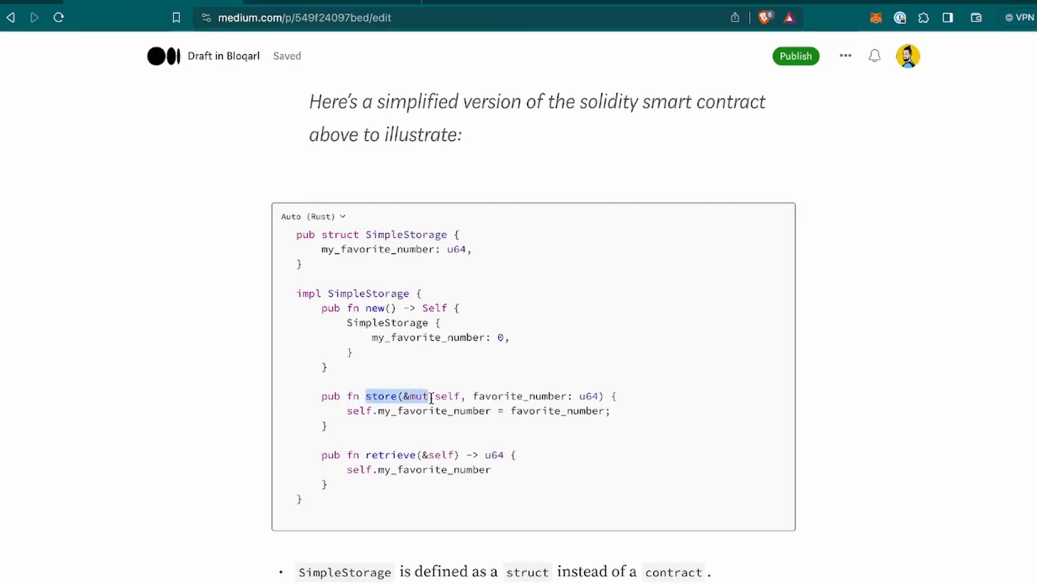
click(478, 396)
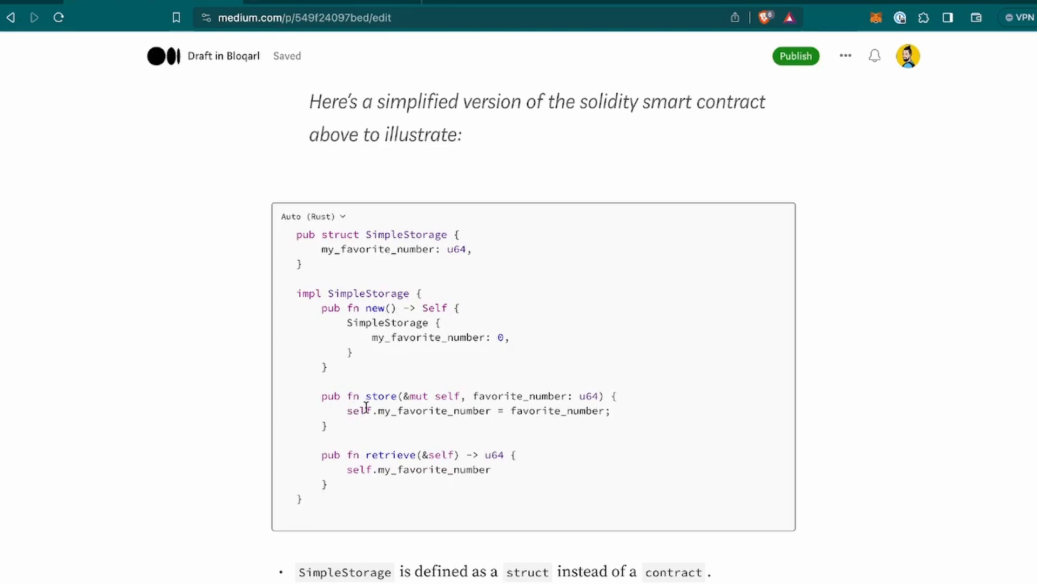
scroll(410, 418, down, 2)
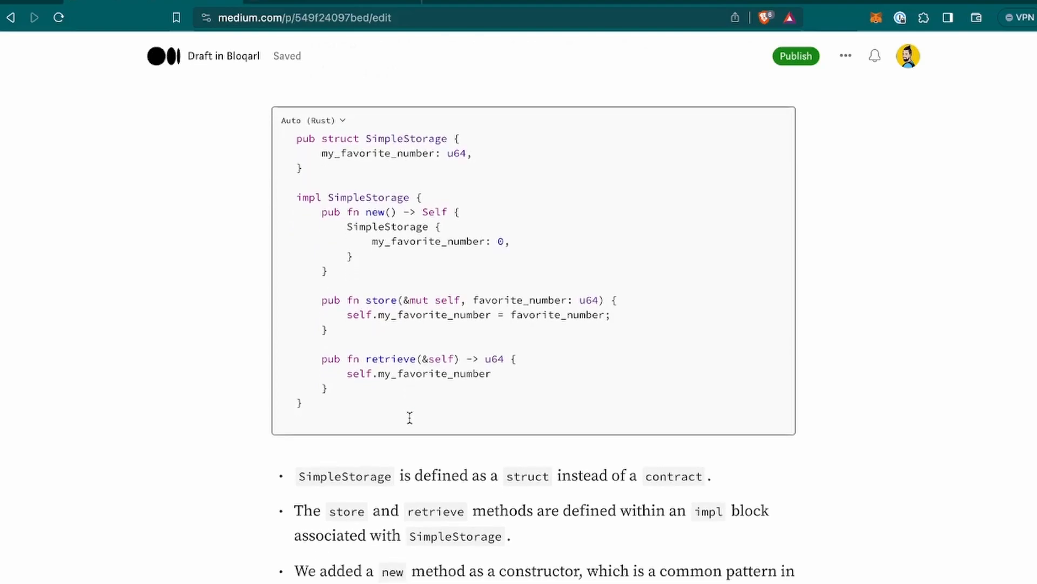
scroll(410, 418, down, 3)
scroll(409, 419, down, 5)
scroll(409, 418, down, 5)
scroll(410, 418, down, 5)
scroll(410, 419, down, 4)
scroll(409, 418, down, 3)
scroll(409, 418, down, 4)
scroll(409, 418, down, 2)
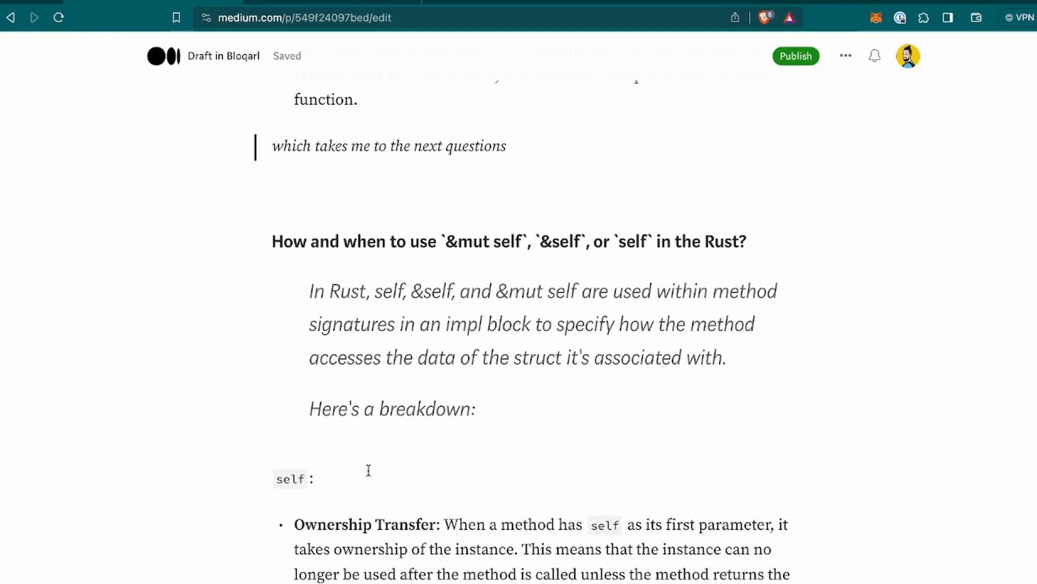
scroll(362, 500, down, 3)
scroll(361, 500, down, 3)
scroll(362, 499, down, 1)
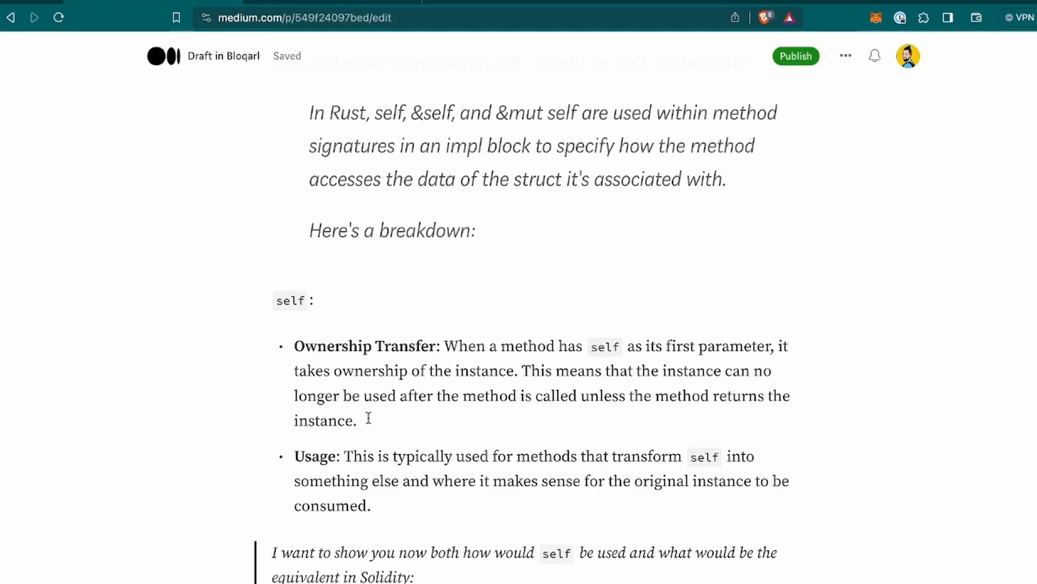
scroll(491, 484, down, 1)
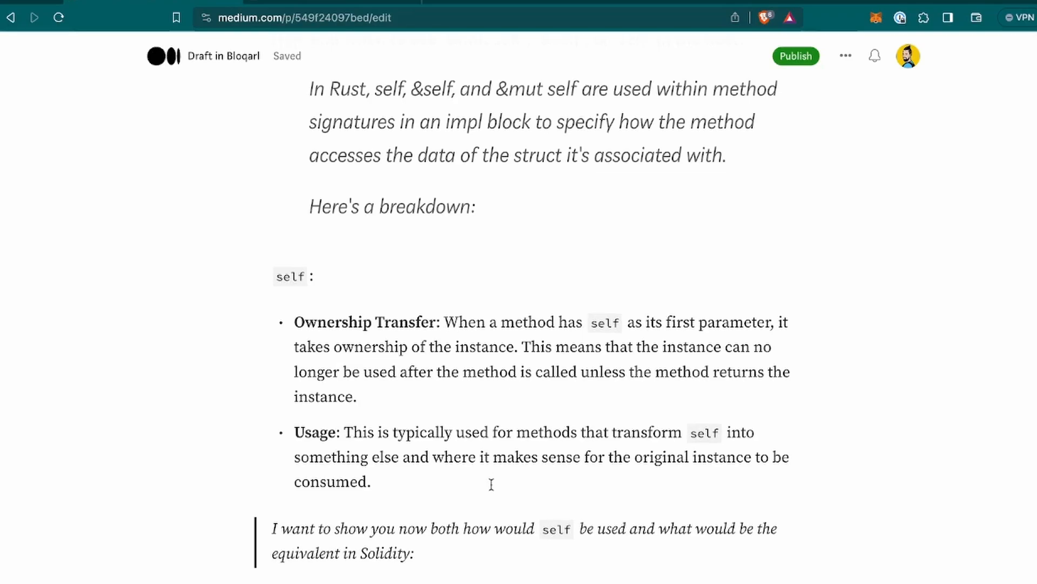
scroll(491, 484, down, 2)
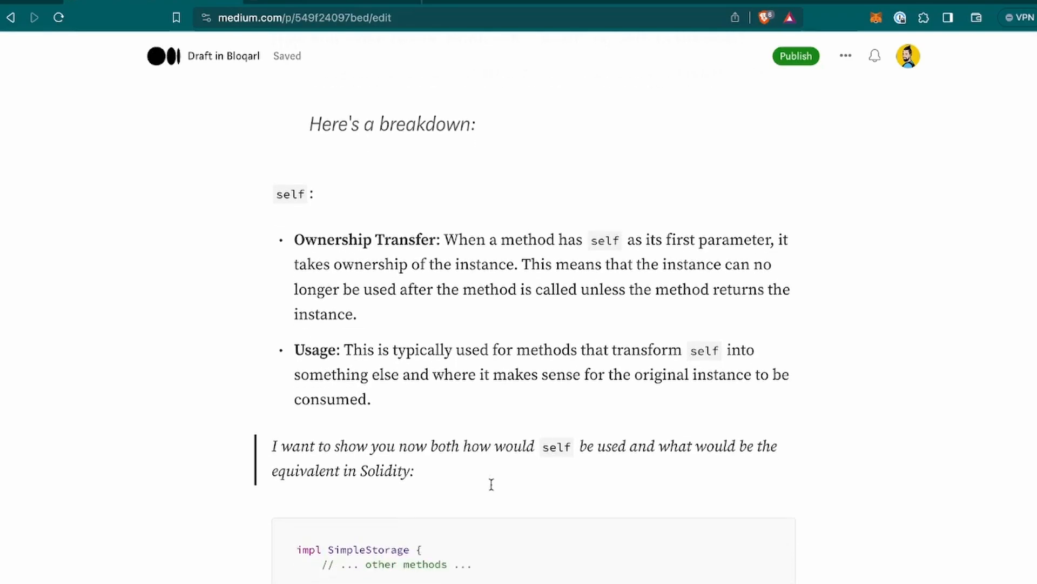
scroll(491, 485, down, 2)
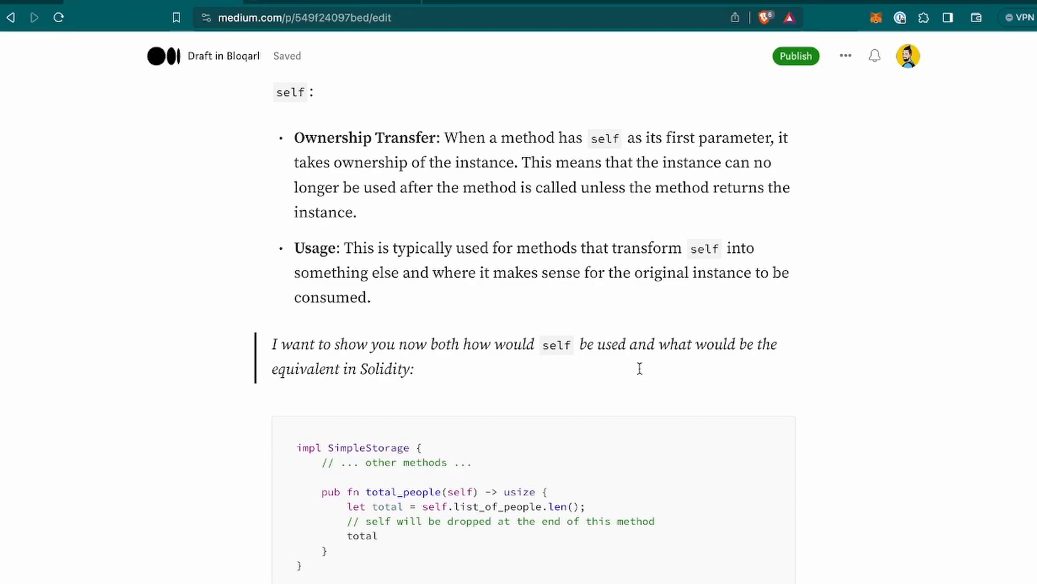
scroll(639, 370, down, 2)
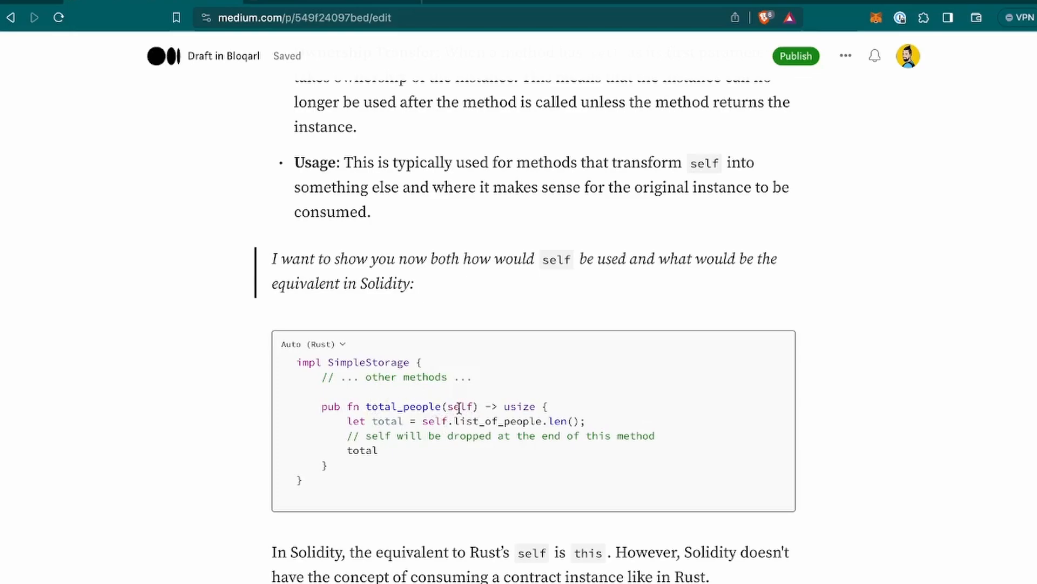
double_click(460, 406)
click(443, 417)
scroll(372, 569, down, 1)
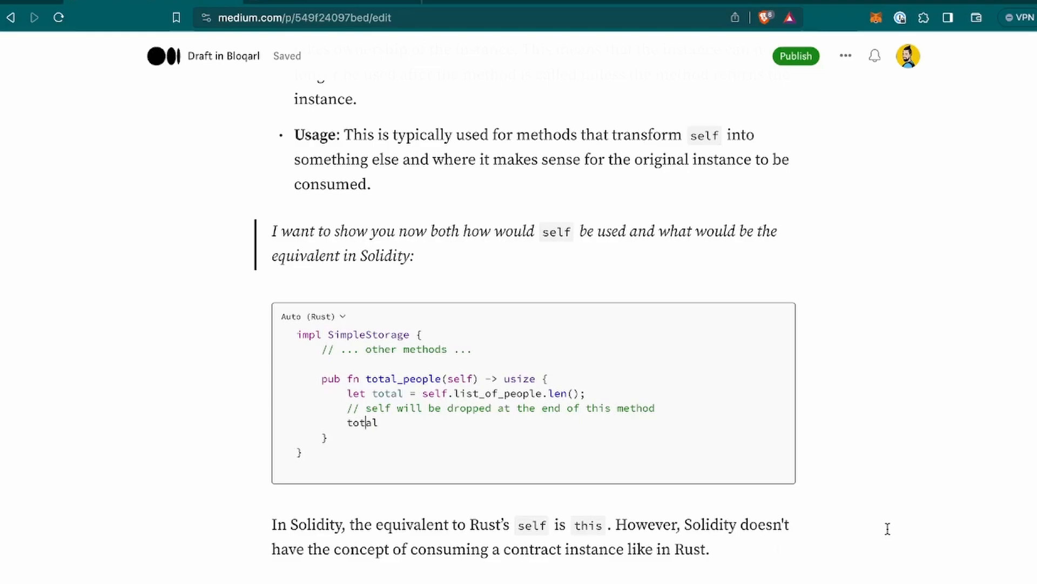
scroll(887, 528, down, 1)
scroll(888, 529, down, 2)
scroll(888, 529, down, 2)
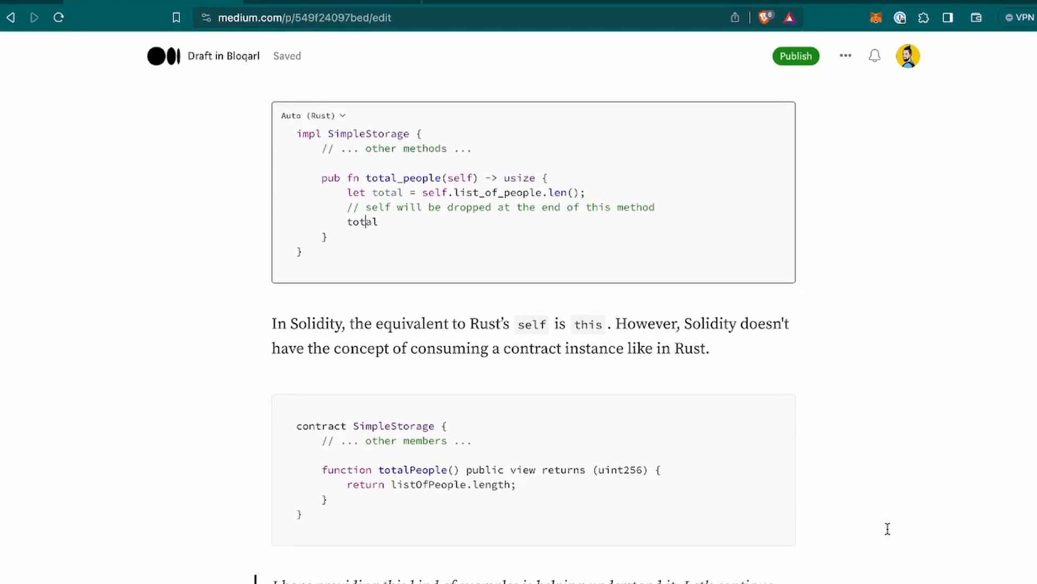
scroll(887, 528, up, 1)
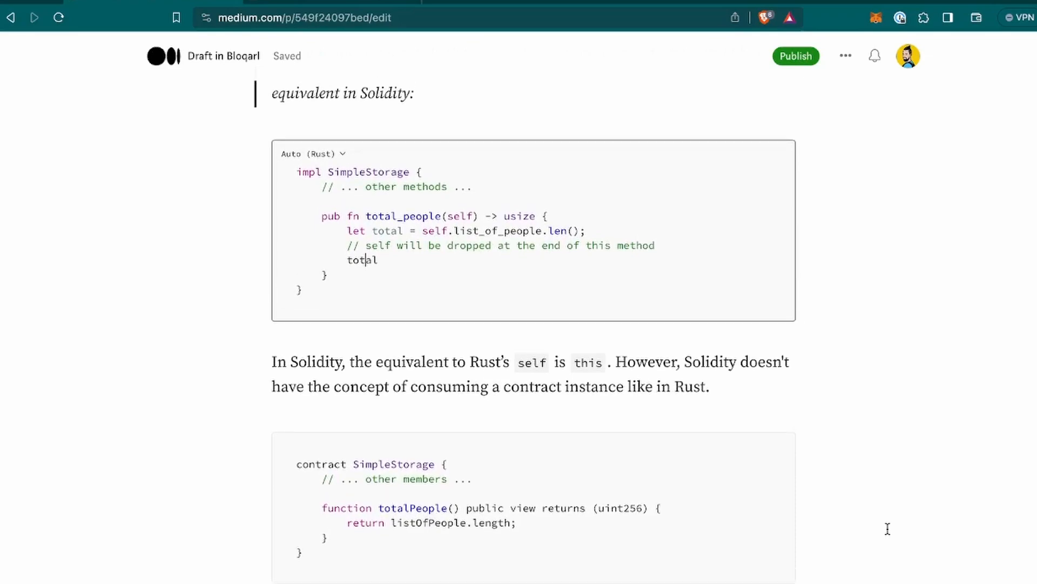
scroll(887, 528, up, 1)
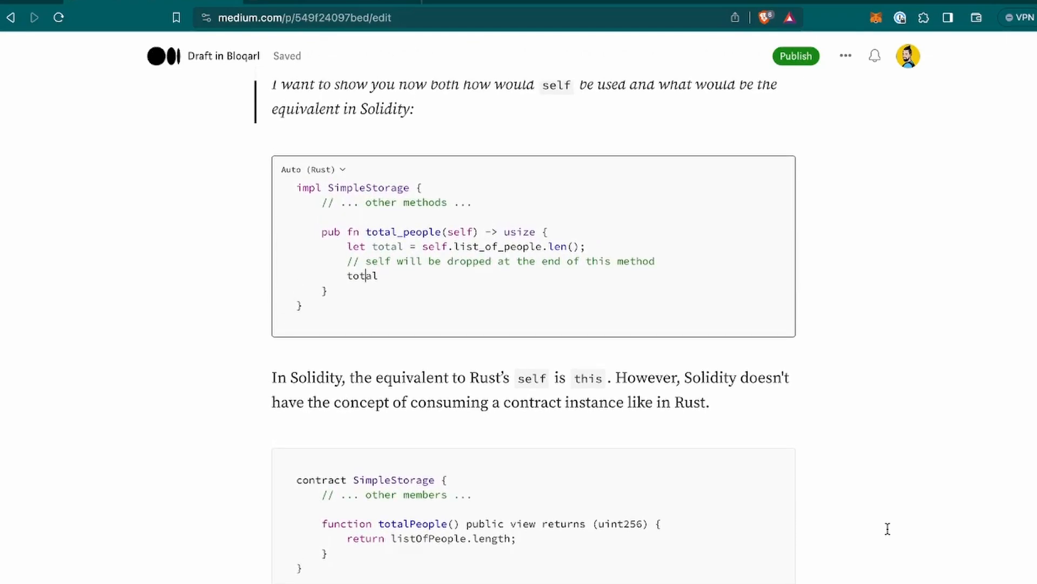
scroll(888, 529, down, 1)
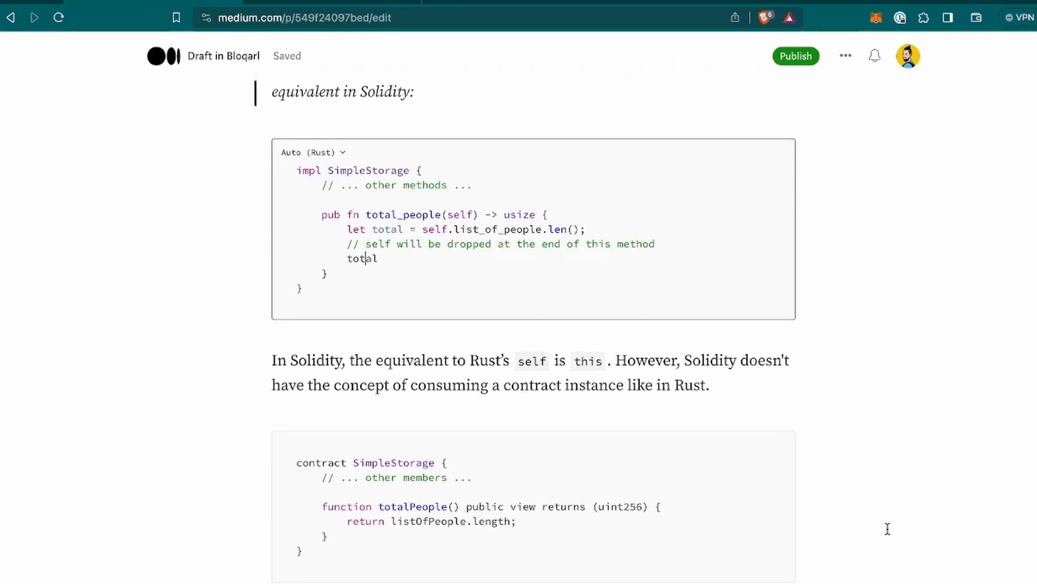
scroll(887, 528, down, 4)
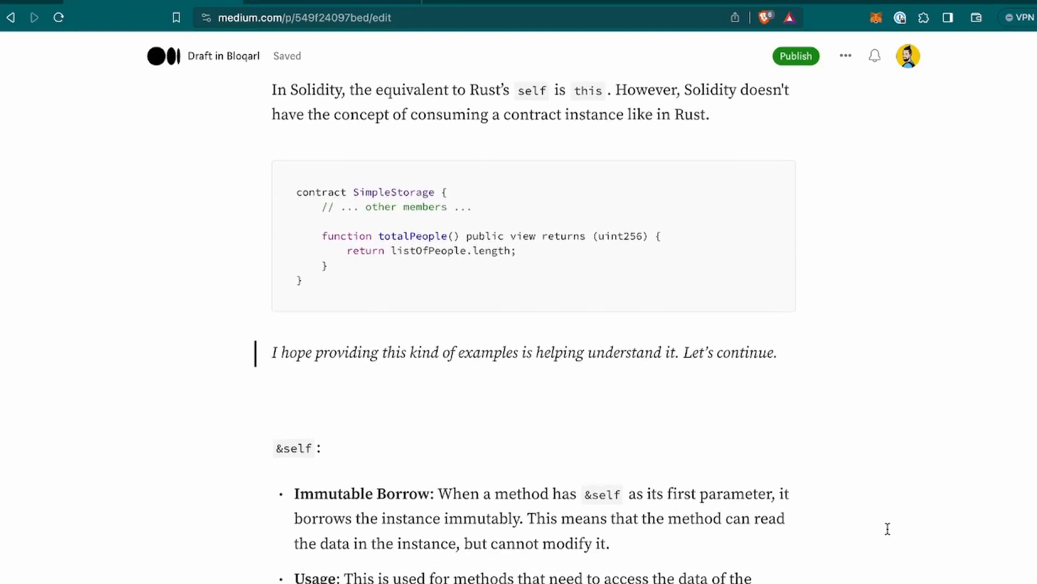
scroll(888, 529, down, 1)
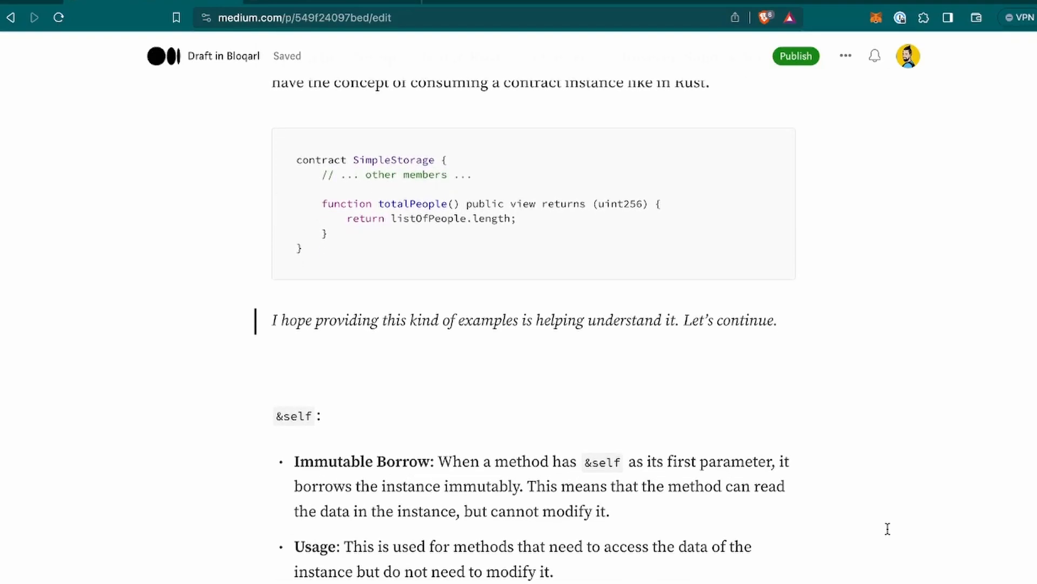
scroll(887, 529, down, 1)
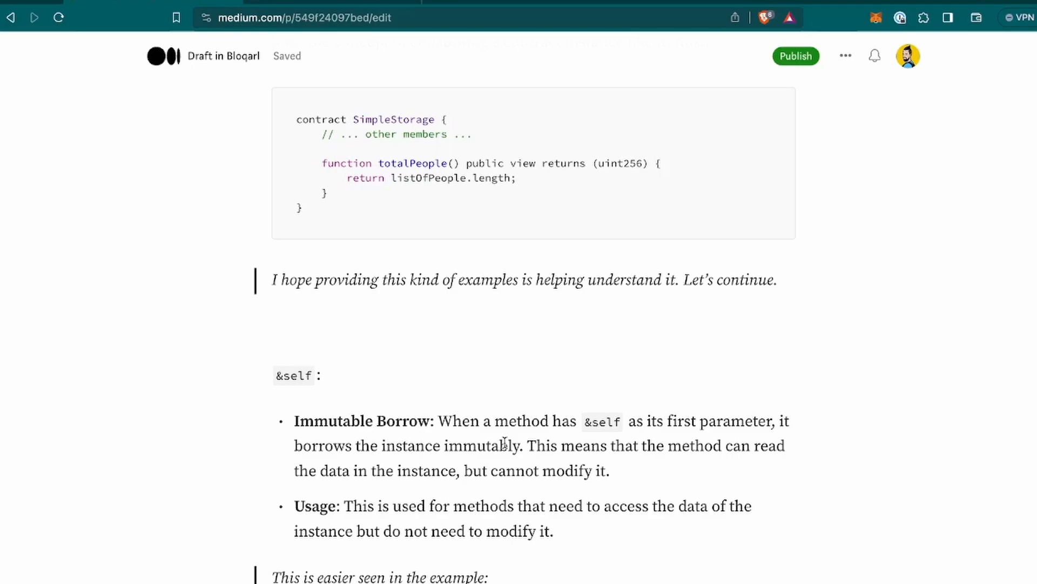
scroll(504, 444, down, 1)
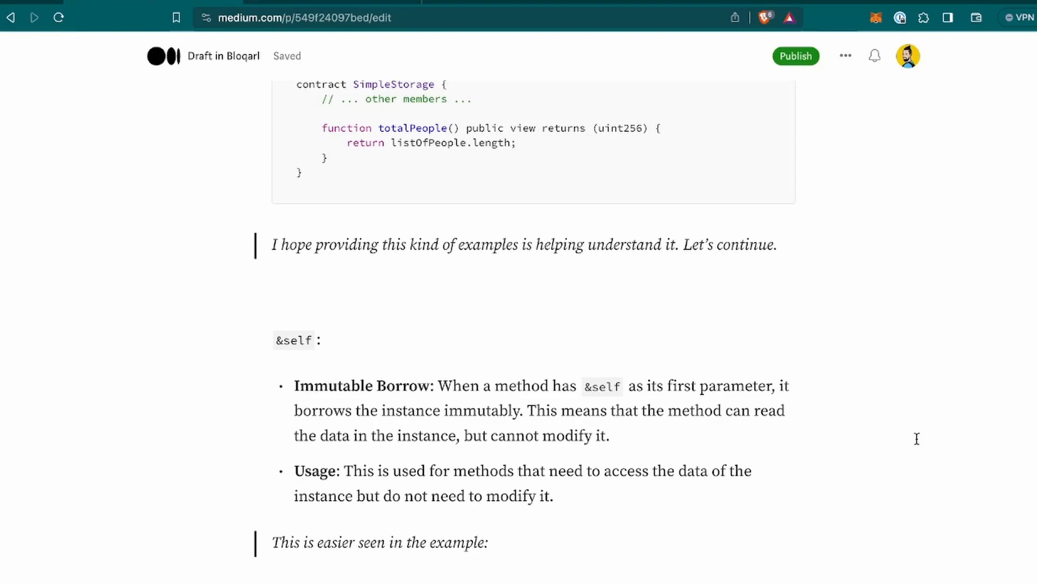
scroll(916, 439, down, 1)
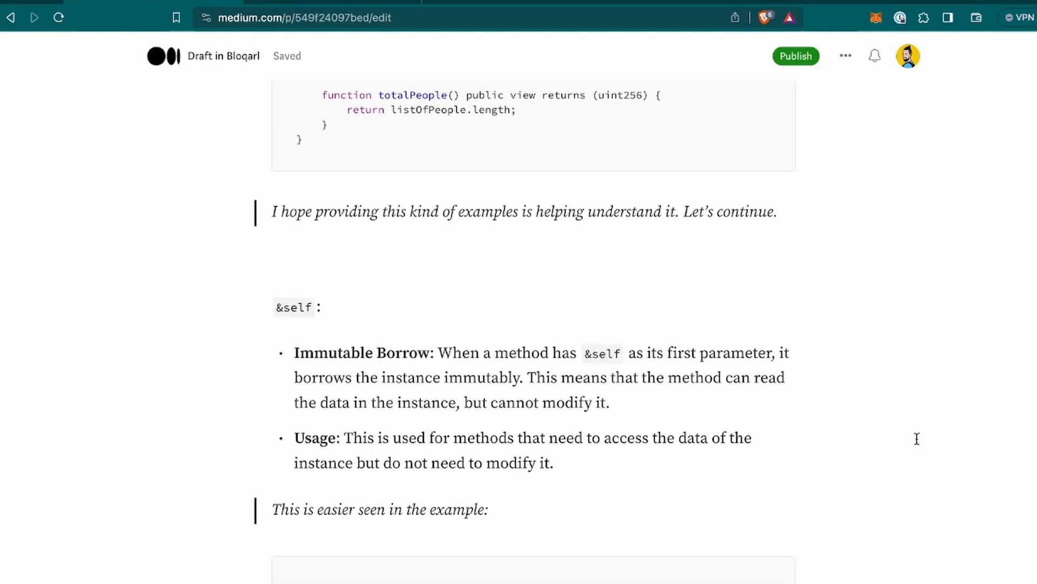
scroll(917, 439, down, 3)
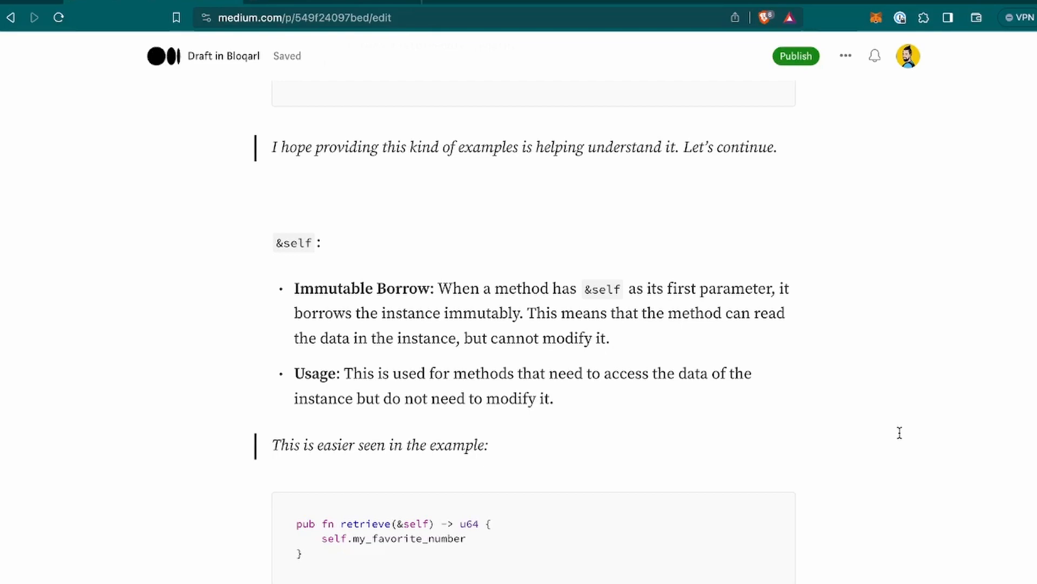
scroll(899, 434, down, 3)
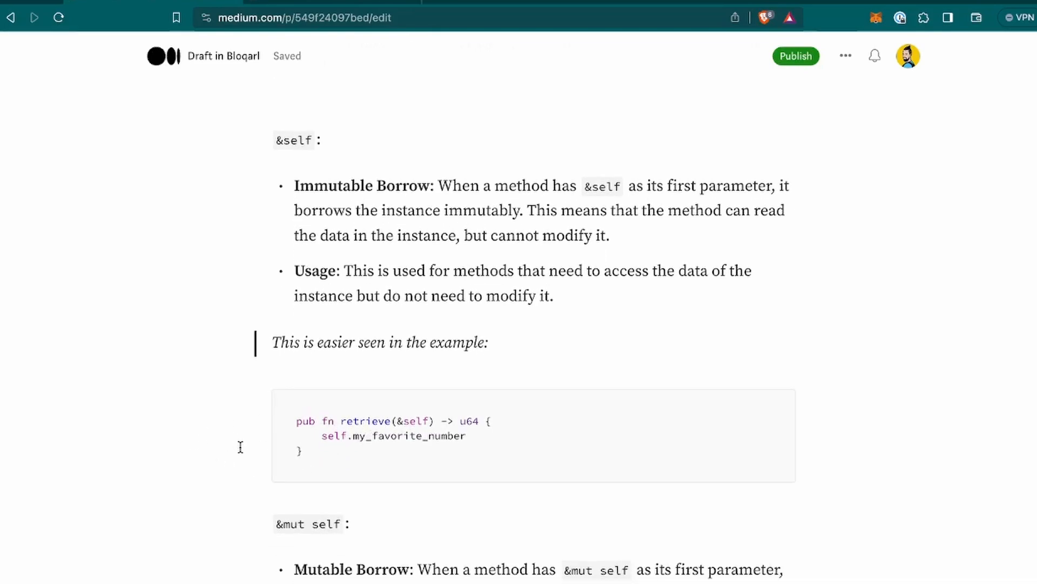
scroll(240, 447, down, 2)
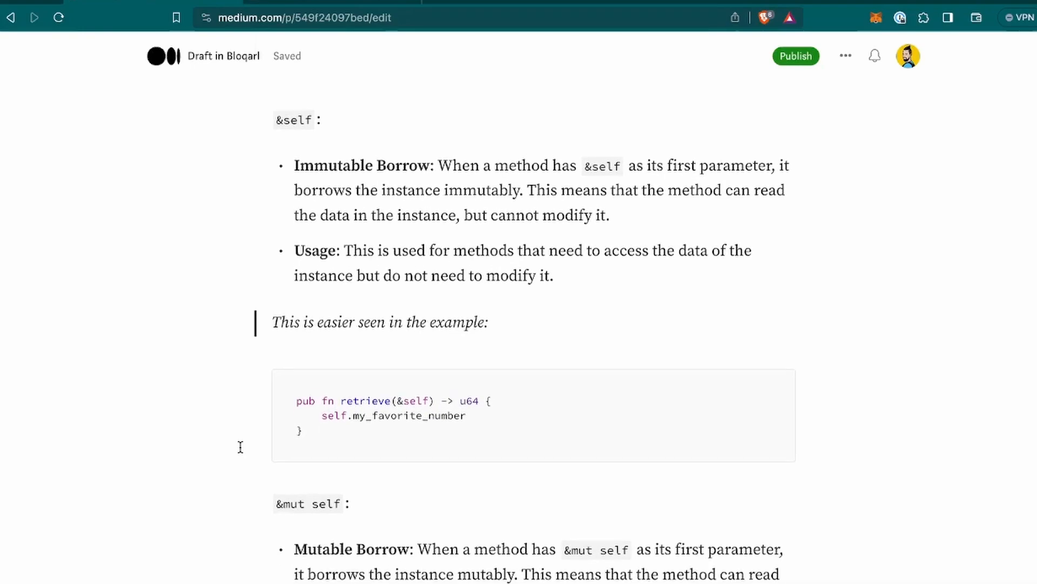
scroll(240, 448, down, 1)
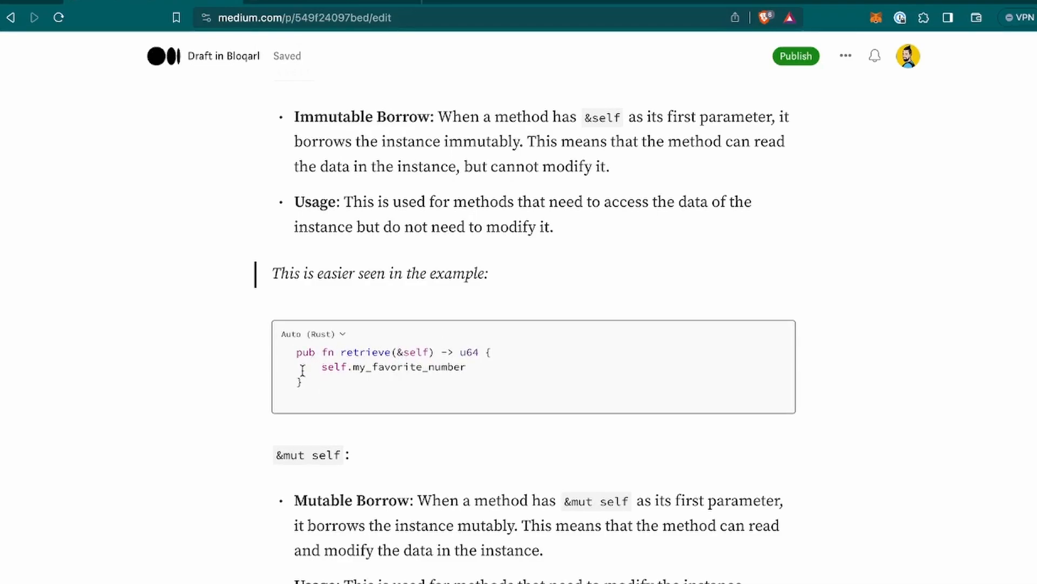
scroll(182, 487, down, 1)
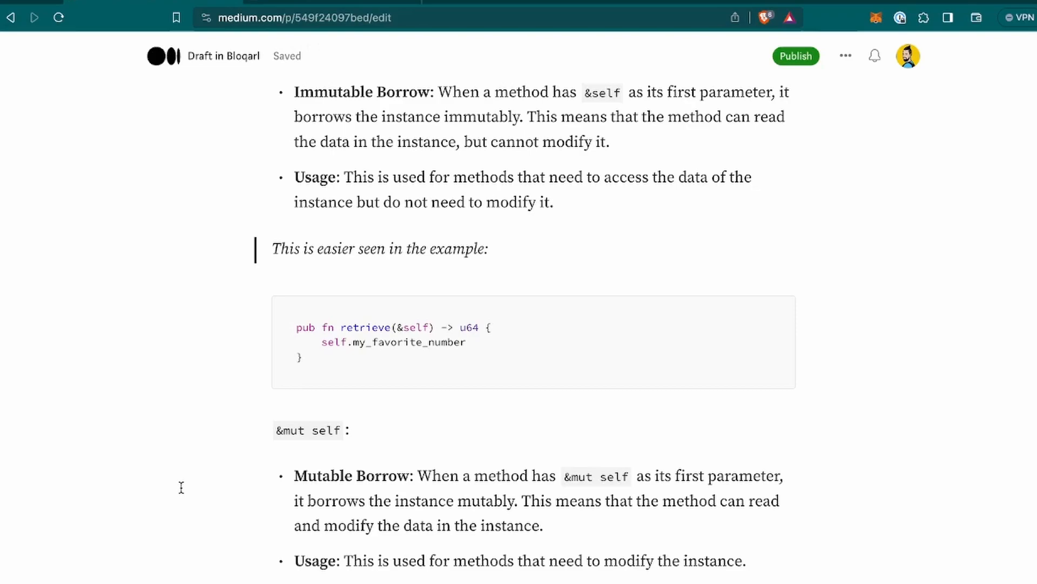
scroll(182, 487, down, 3)
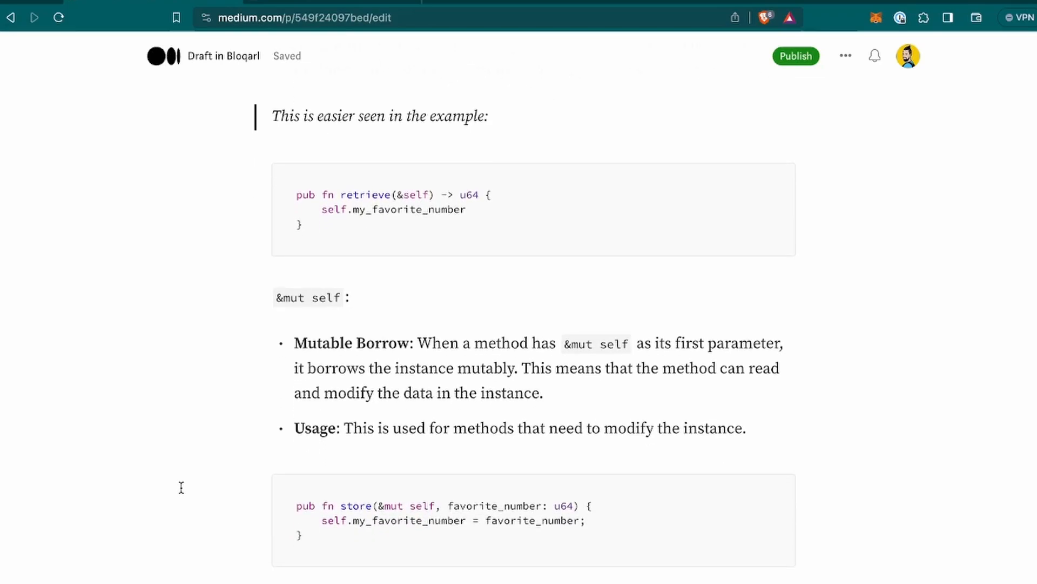
scroll(182, 488, down, 1)
click(328, 483)
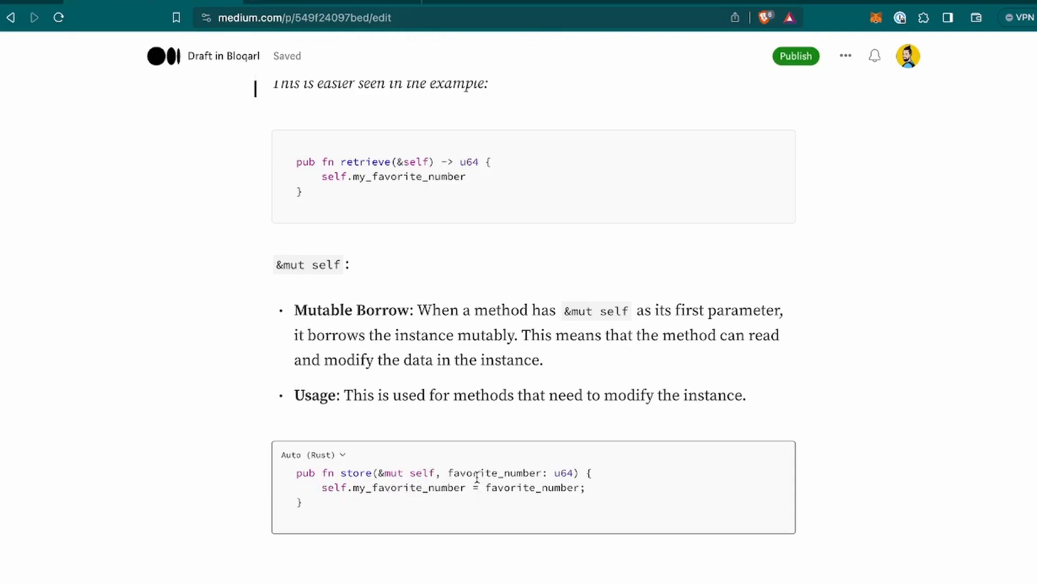
double_click(386, 487)
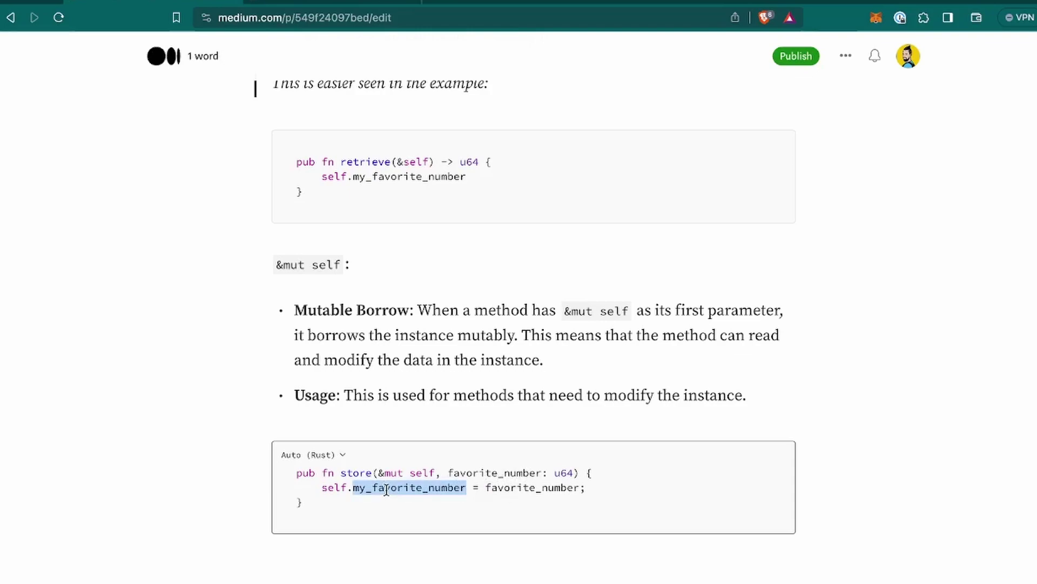
click(353, 564)
scroll(353, 565, down, 4)
scroll(353, 565, down, 2)
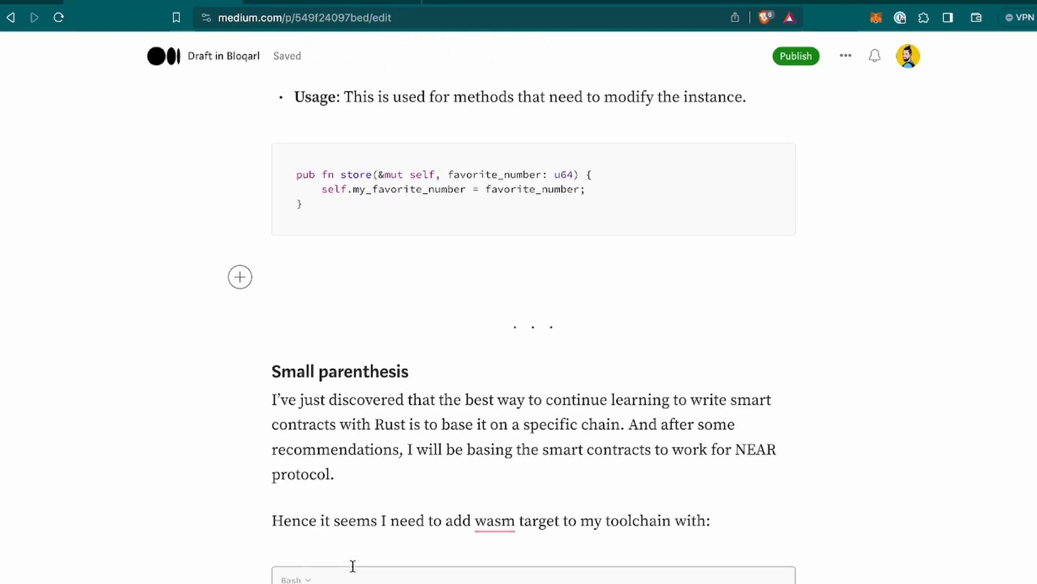
scroll(353, 565, up, 2)
scroll(353, 565, up, 1)
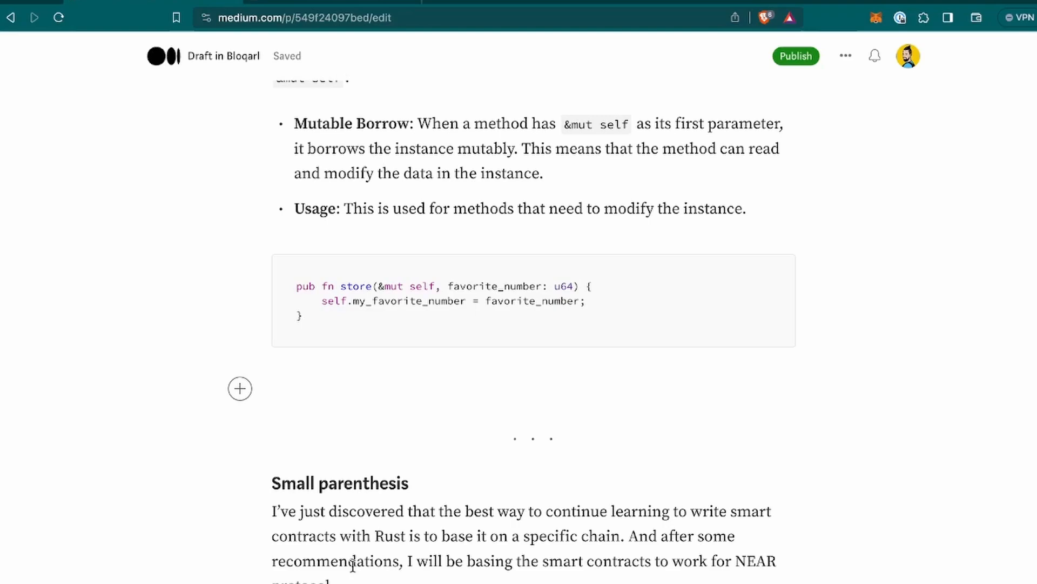
scroll(353, 564, down, 3)
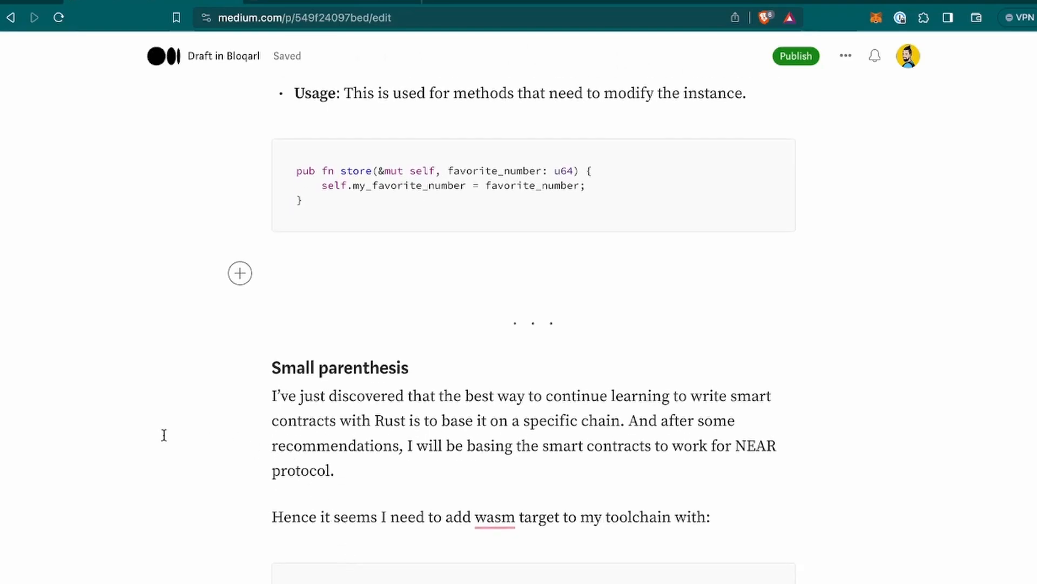
scroll(316, 442, down, 3)
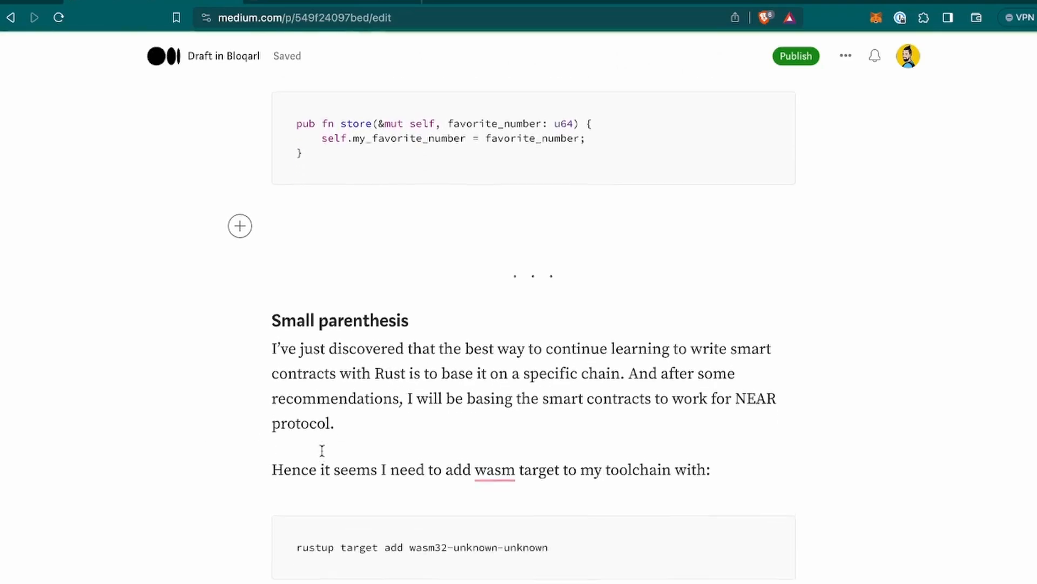
scroll(321, 450, down, 1)
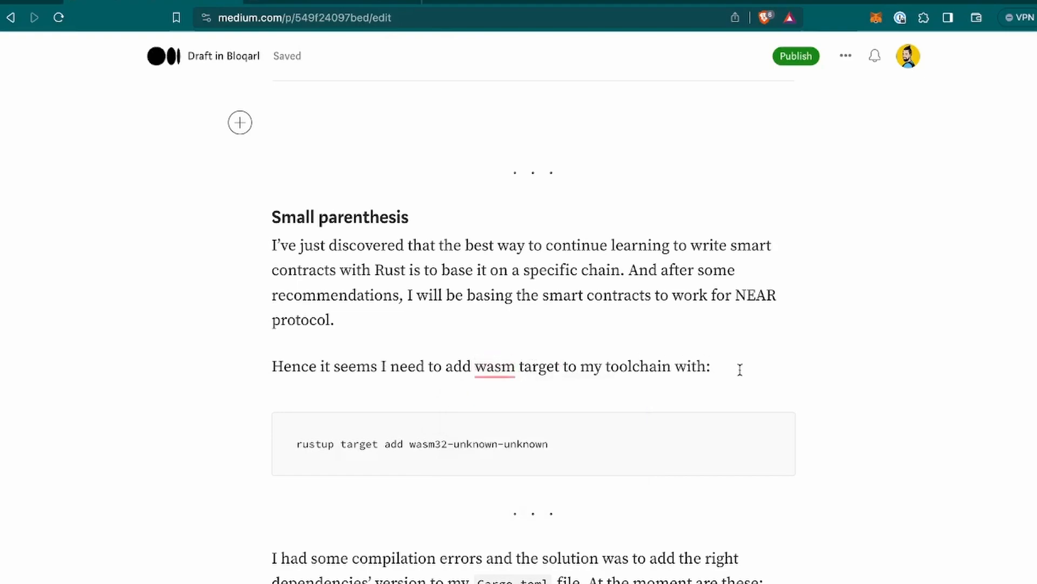
click(341, 441)
scroll(415, 529, down, 2)
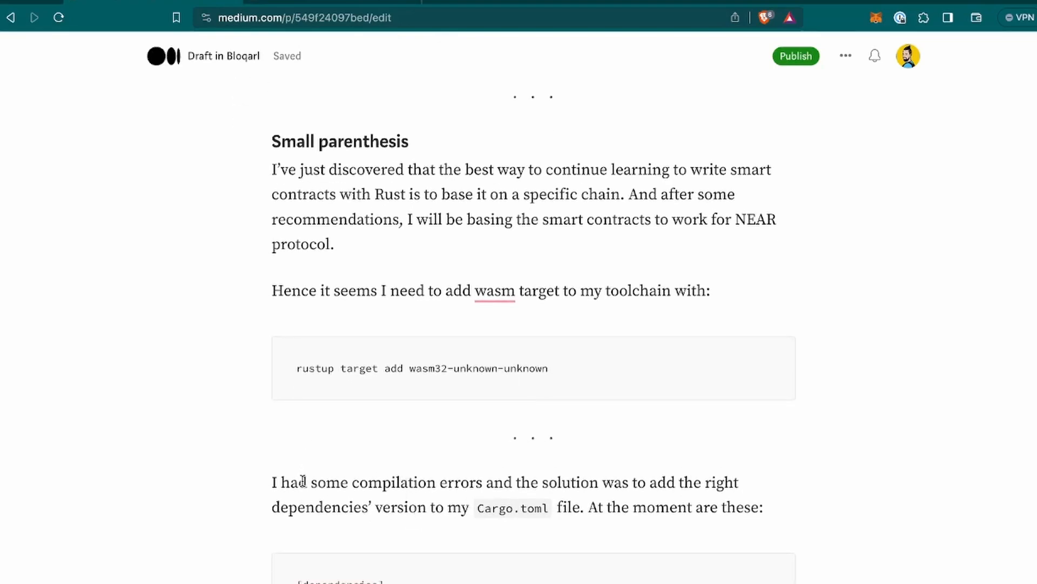
scroll(303, 481, down, 3)
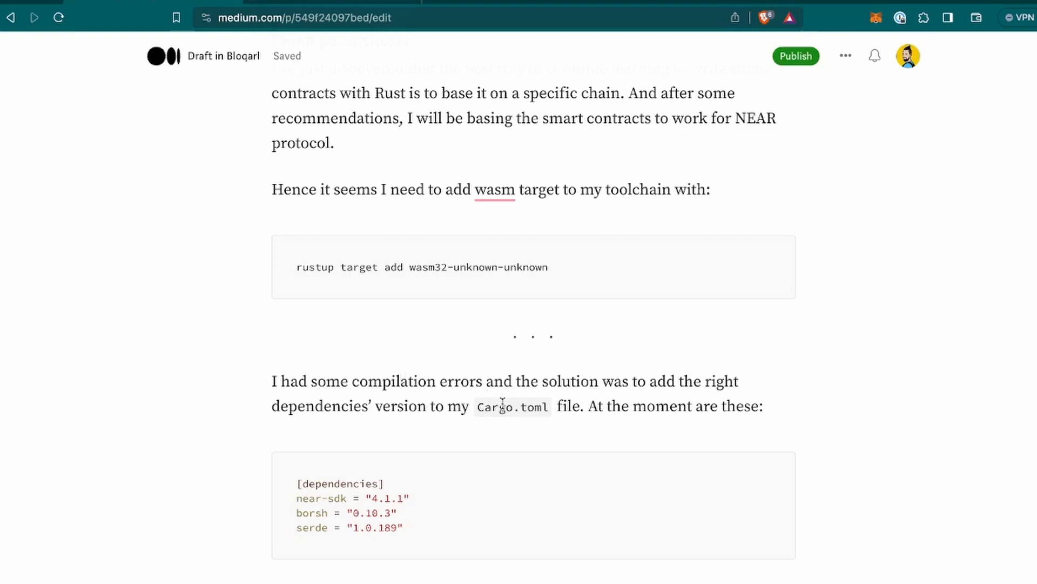
scroll(568, 413, down, 1)
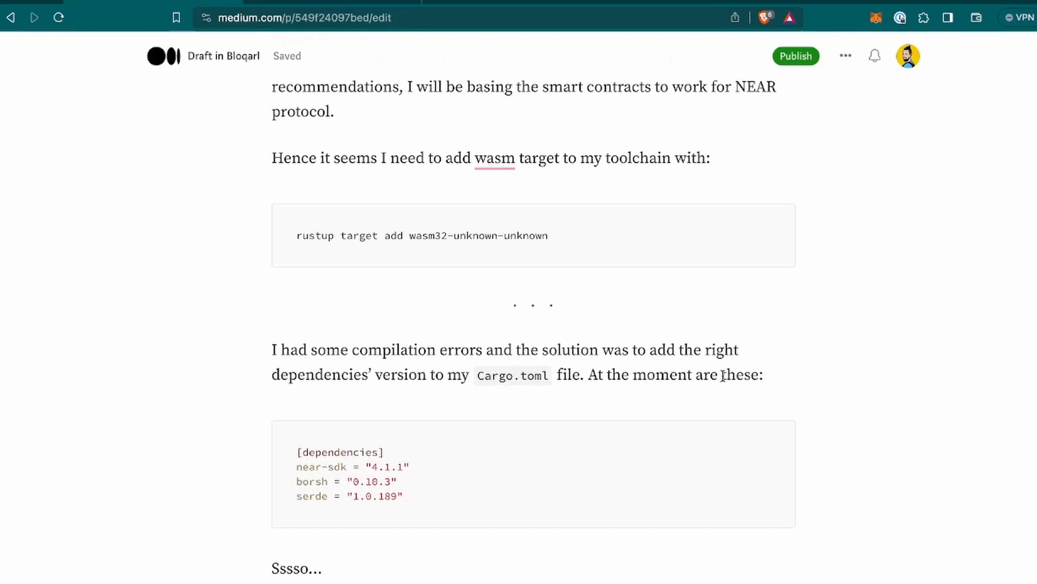
scroll(632, 373, down, 1)
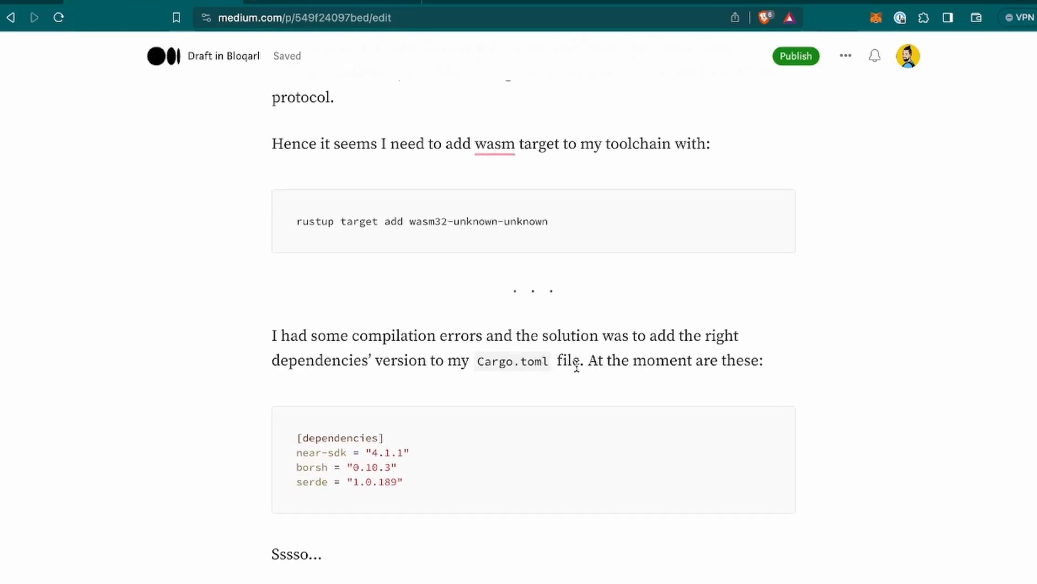
scroll(693, 378, down, 1)
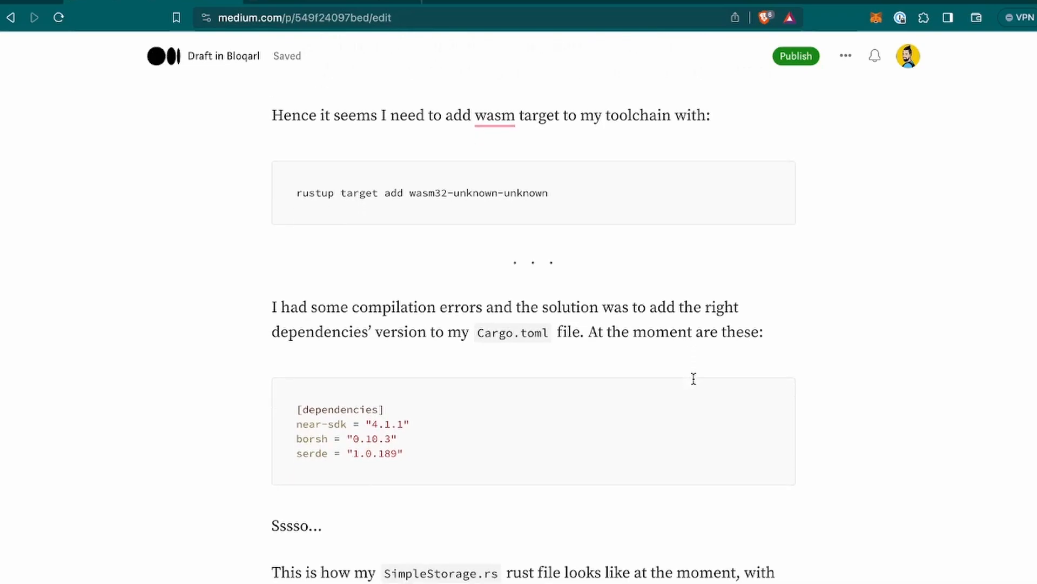
click(350, 468)
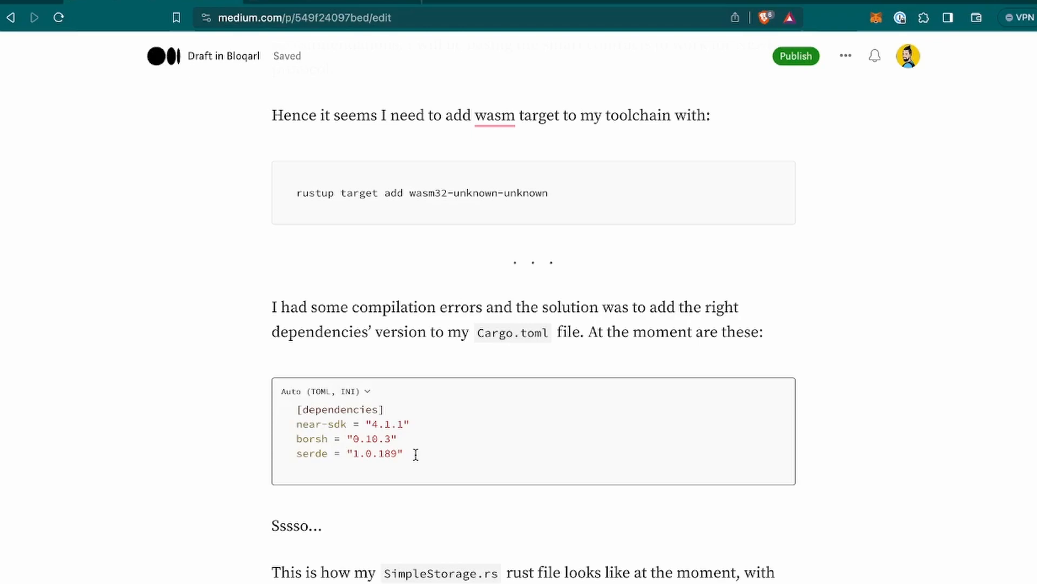
scroll(415, 453, down, 3)
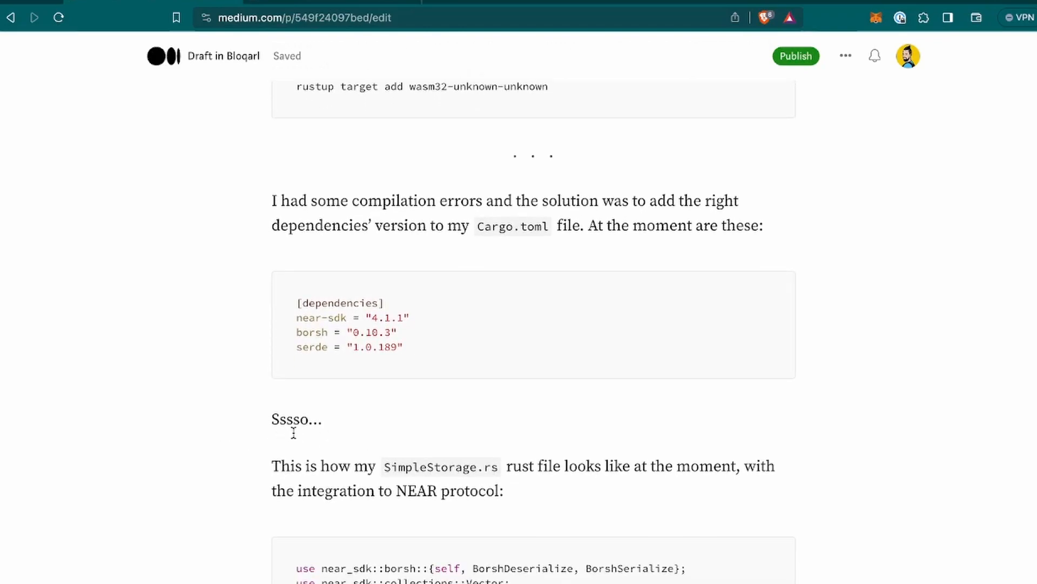
scroll(294, 435, down, 1)
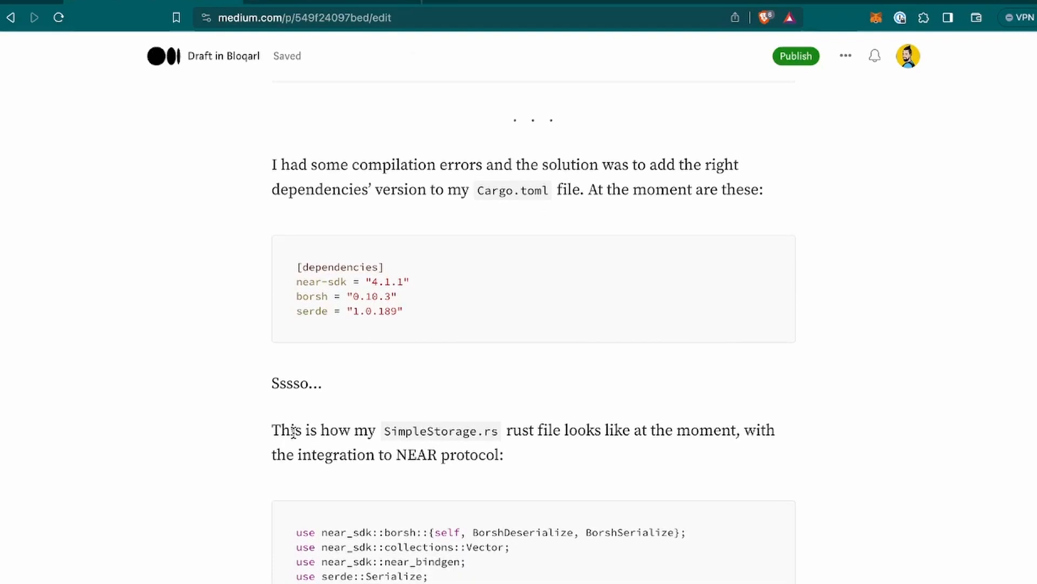
scroll(294, 454, up, 1)
scroll(294, 462, down, 3)
click(280, 462)
scroll(276, 462, down, 2)
scroll(273, 462, down, 2)
scroll(243, 471, down, 2)
scroll(235, 477, down, 2)
scroll(236, 477, down, 2)
scroll(235, 477, down, 1)
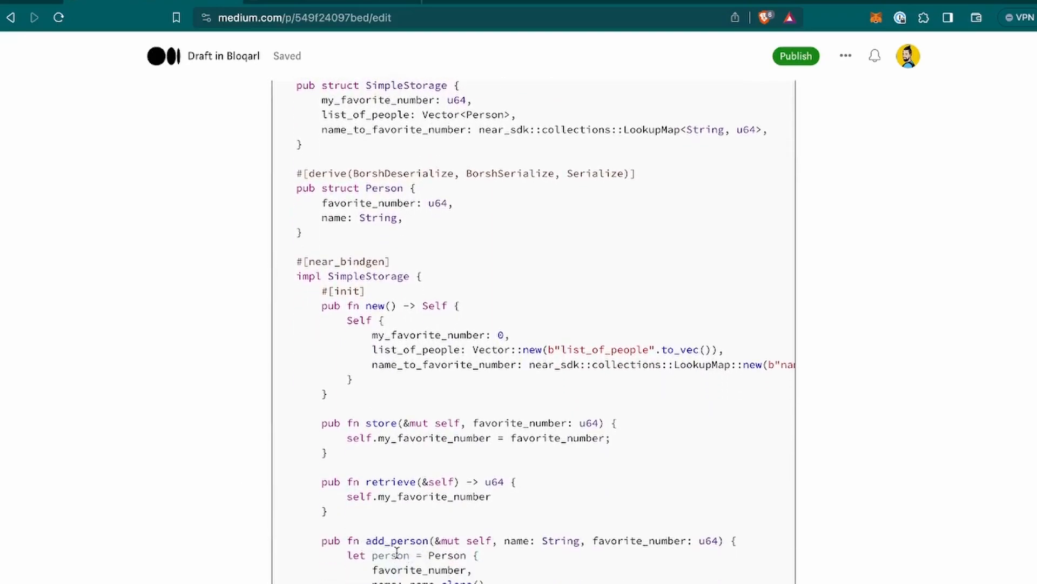
scroll(397, 550, down, 1)
scroll(396, 549, down, 1)
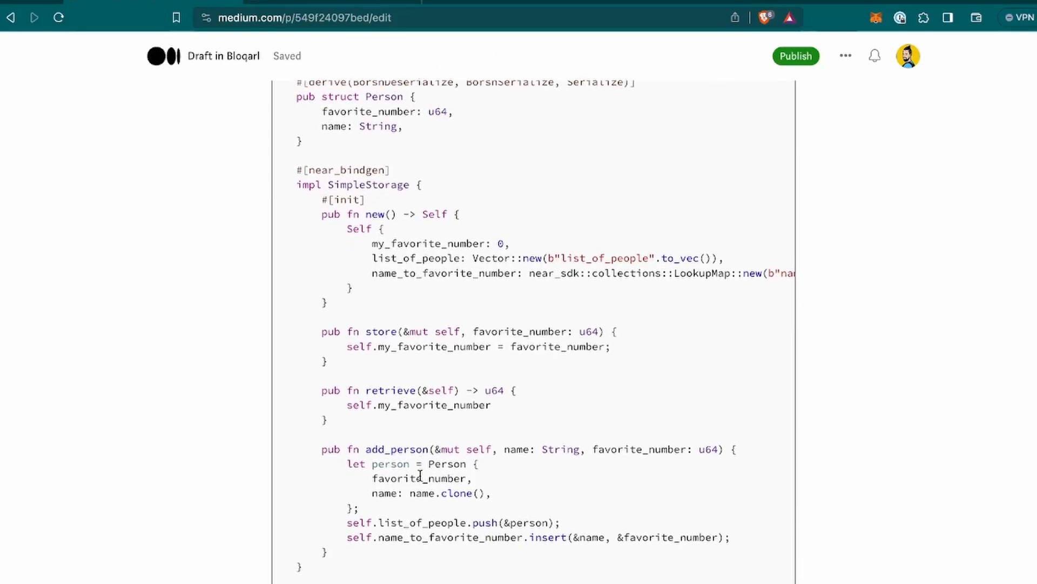
scroll(418, 476, down, 1)
scroll(419, 477, up, 3)
scroll(419, 476, up, 2)
scroll(419, 477, up, 2)
scroll(419, 477, up, 1)
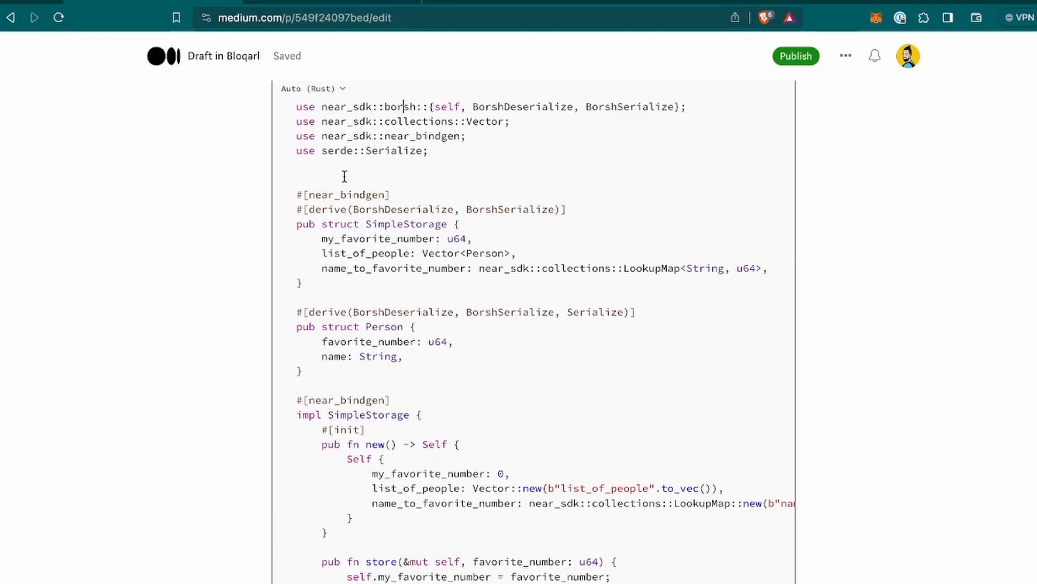
drag(297, 196, 393, 197)
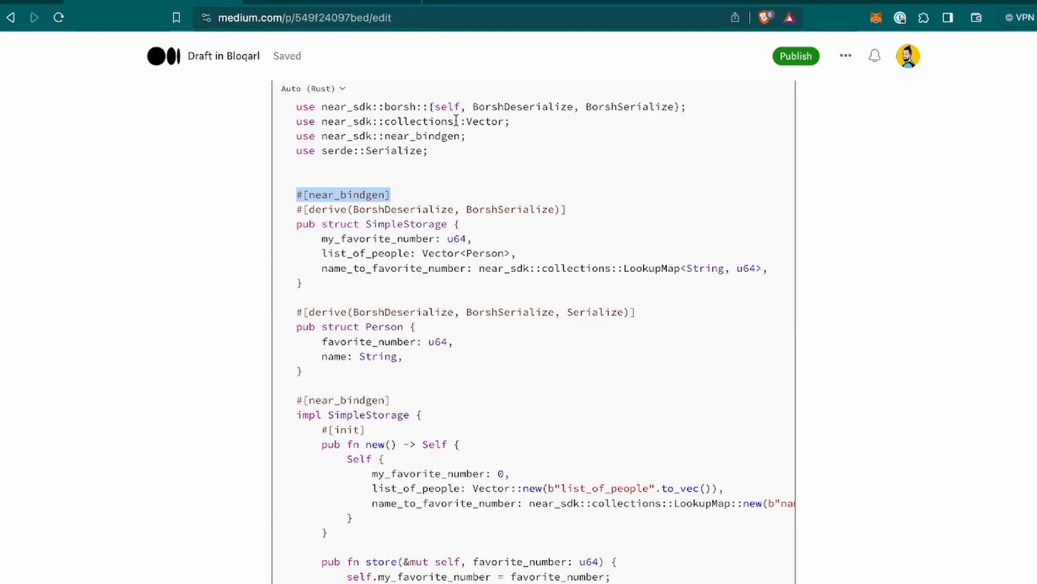
scroll(350, 295, down, 2)
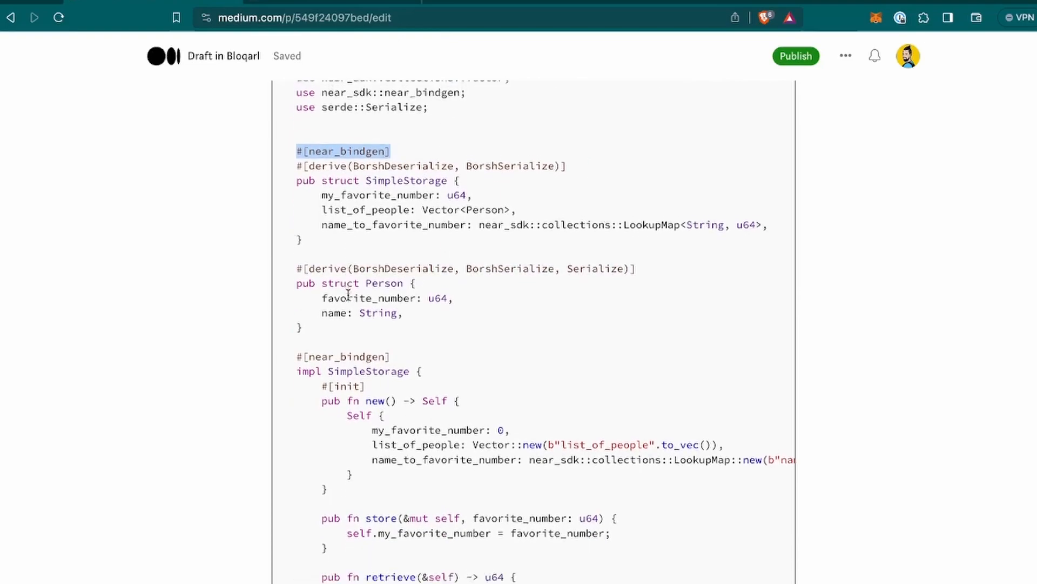
scroll(351, 295, down, 3)
scroll(407, 314, down, 3)
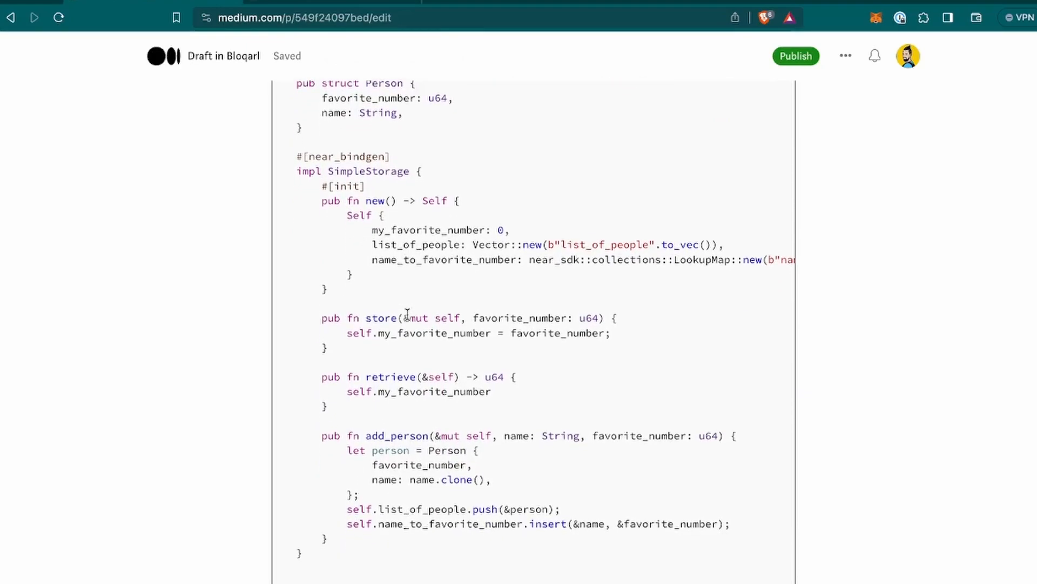
scroll(408, 315, up, 3)
drag(304, 245, 393, 246)
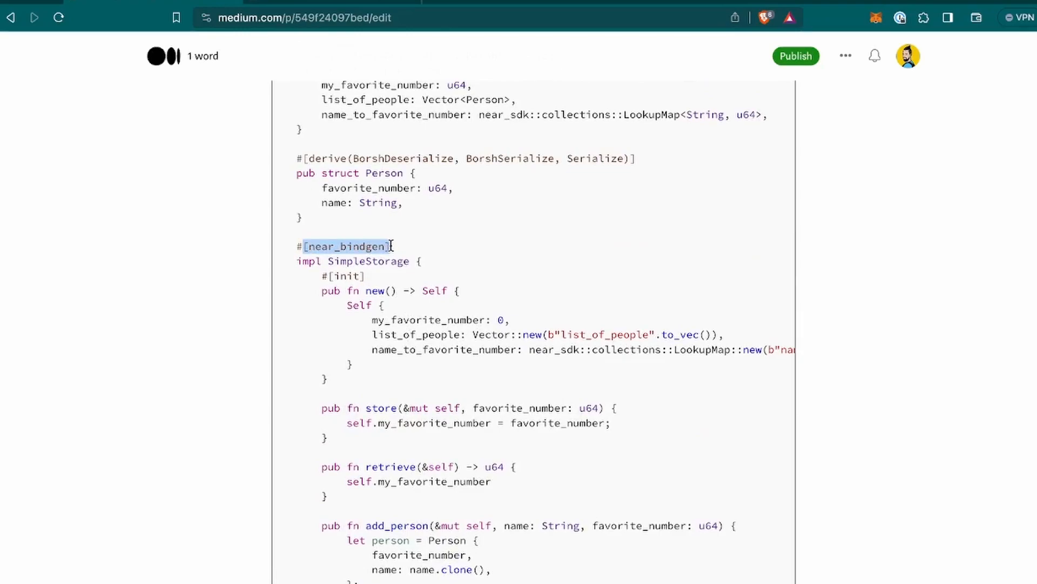
scroll(393, 245, down, 1)
scroll(394, 246, up, 2)
click(411, 240)
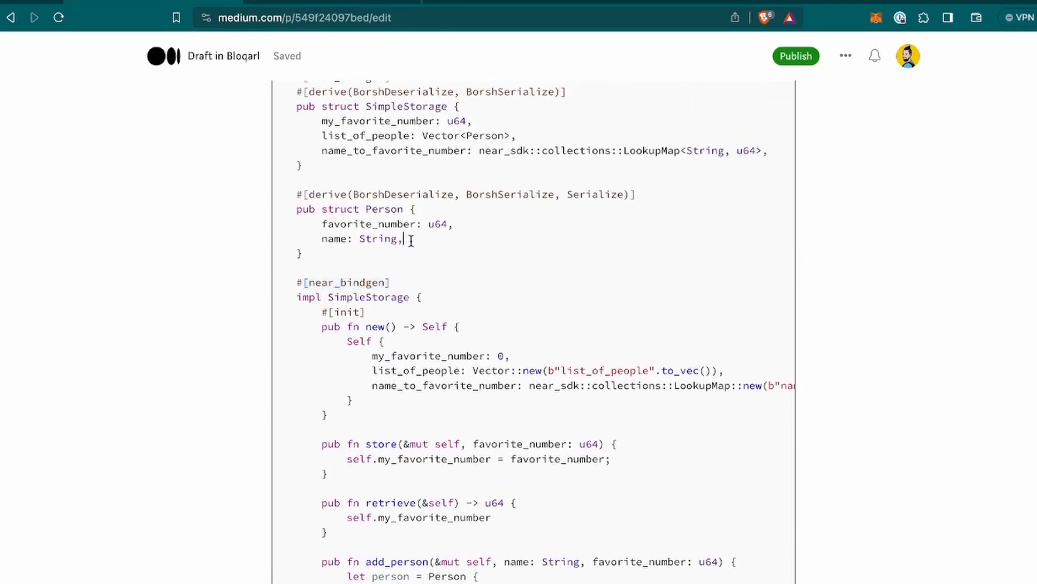
scroll(411, 240, up, 3)
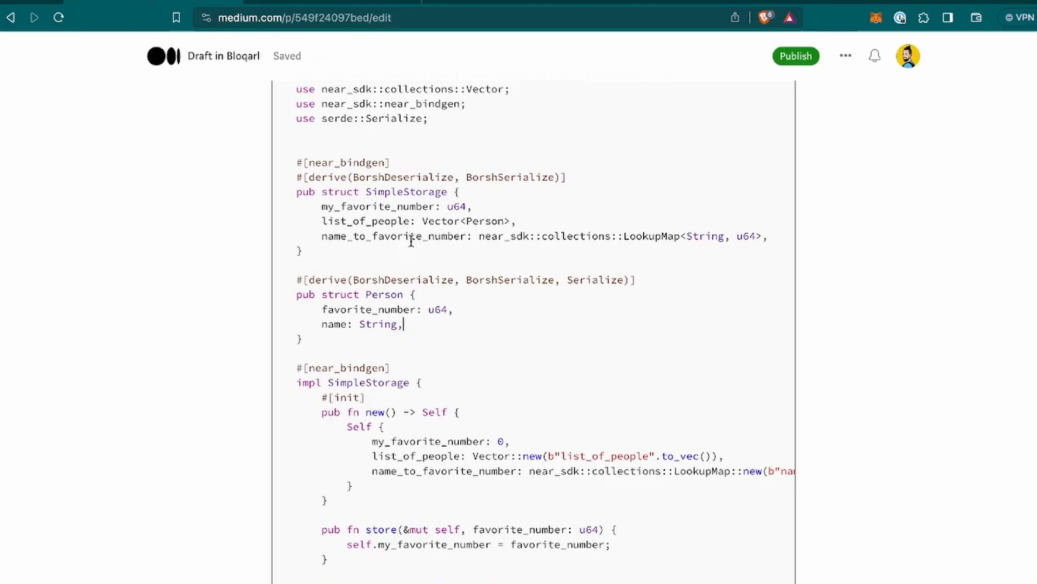
scroll(411, 240, up, 3)
scroll(411, 240, down, 1)
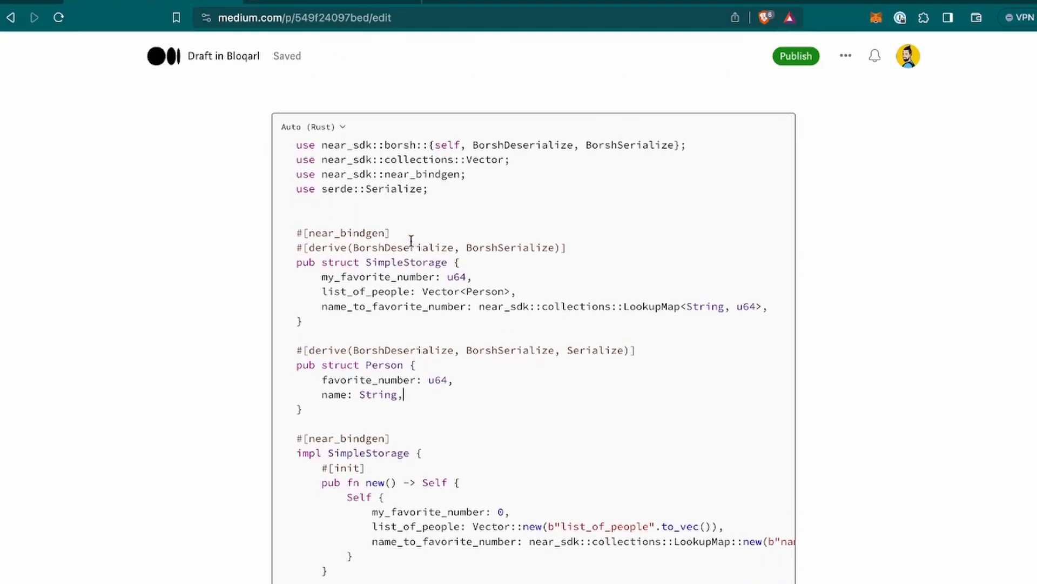
scroll(411, 240, down, 2)
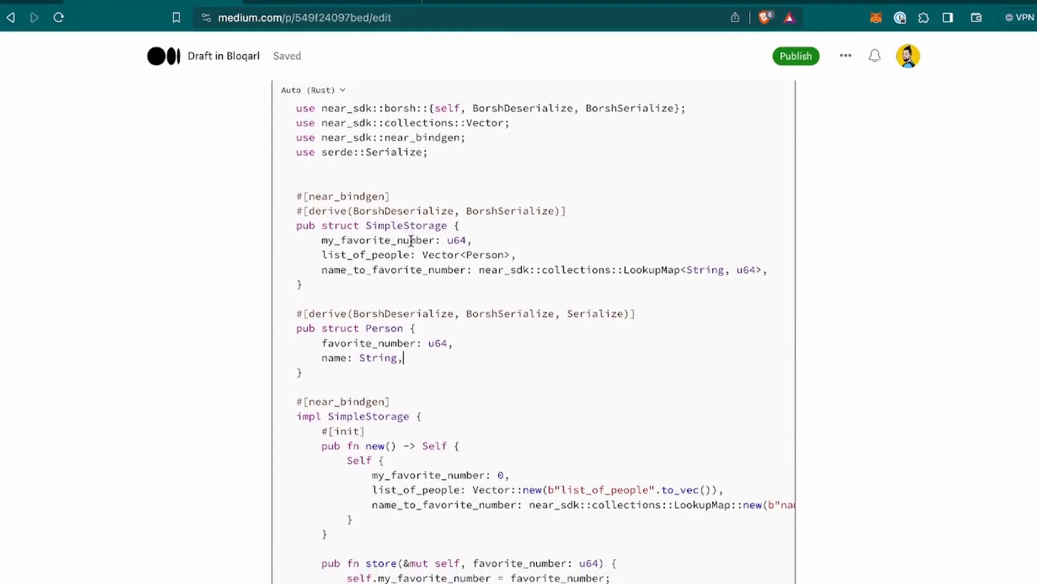
scroll(411, 241, down, 3)
scroll(411, 241, down, 1)
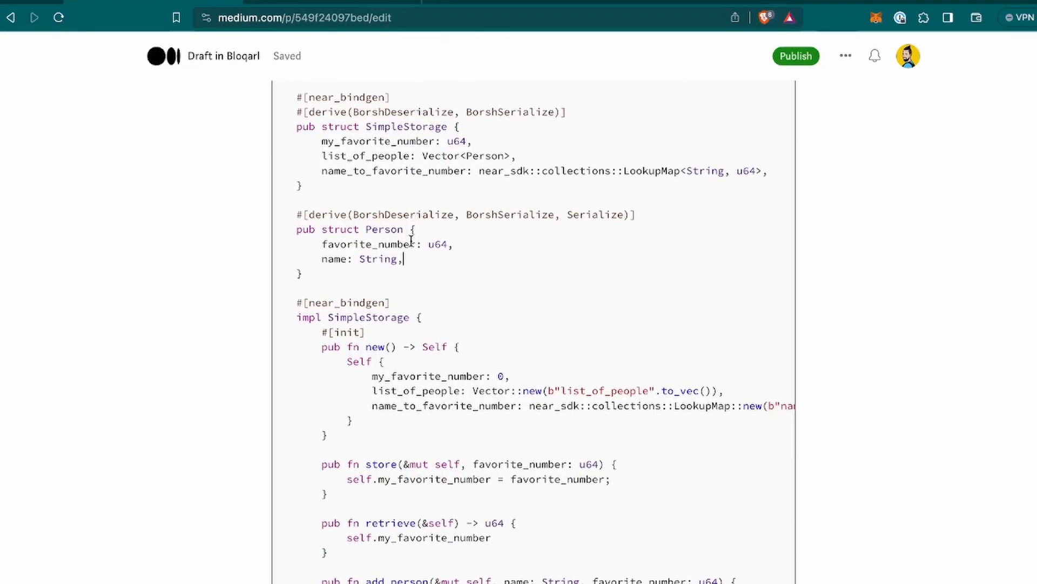